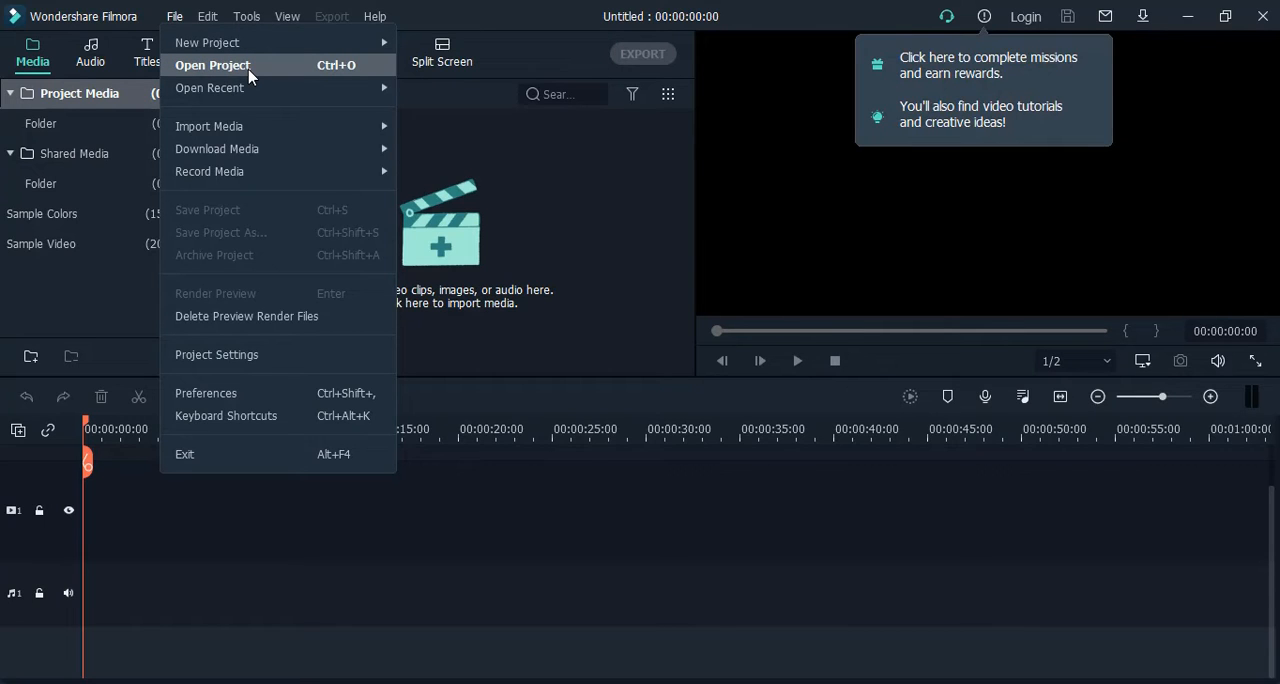
mouse_move(252, 91)
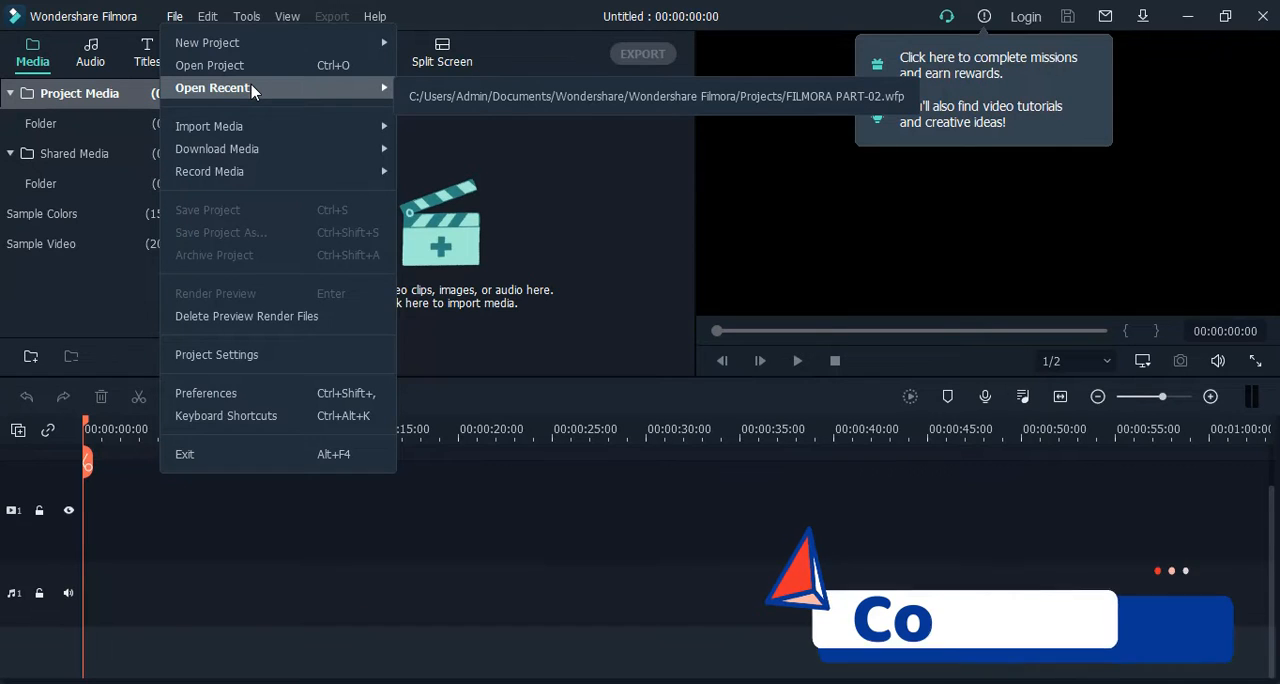
mouse_move(257, 122)
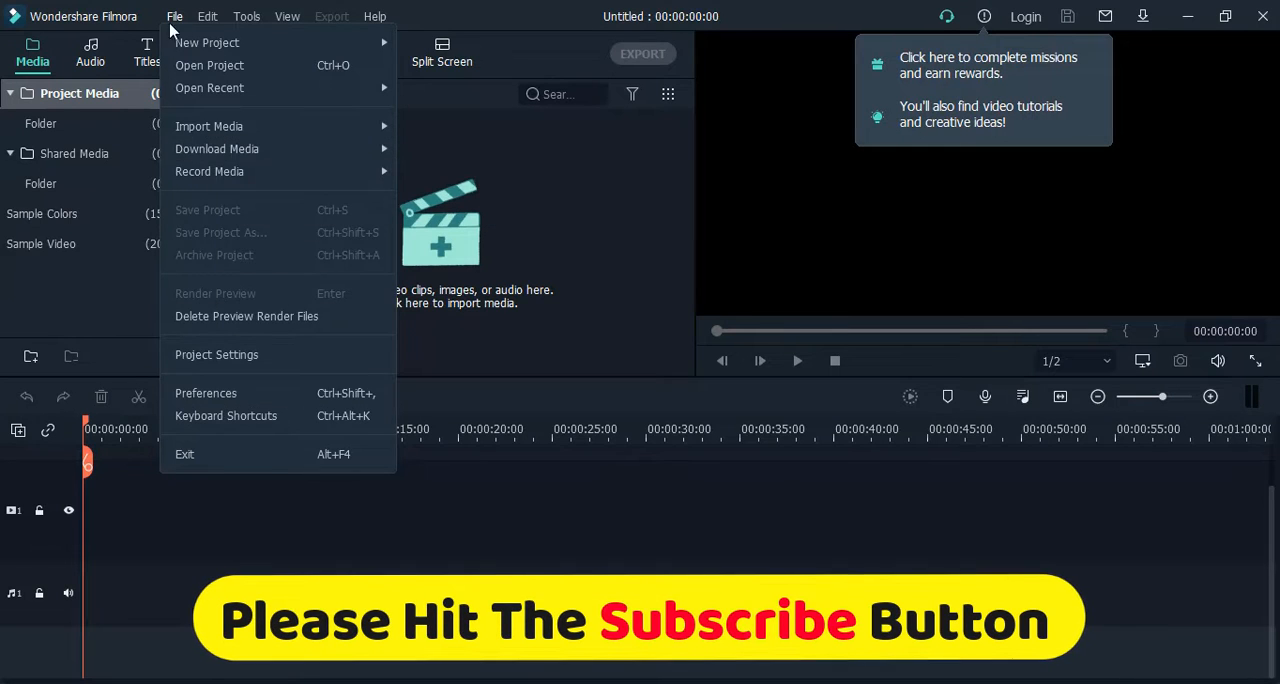
click(208, 17)
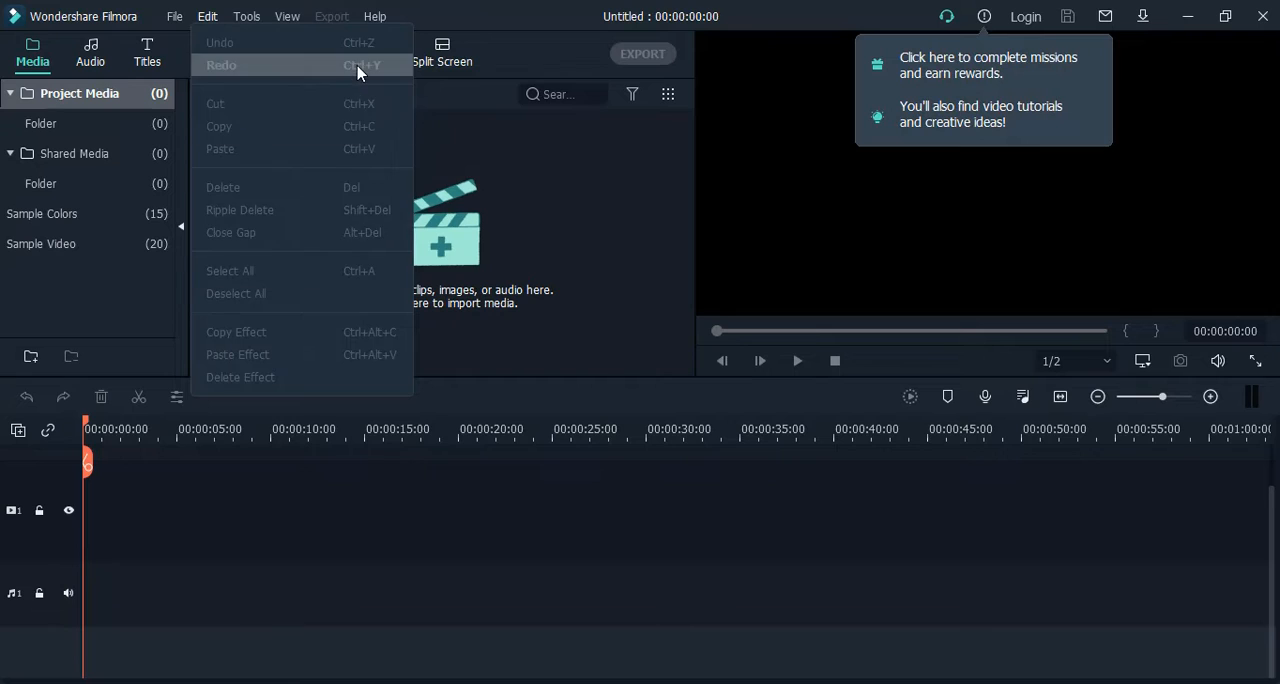
click(555, 193)
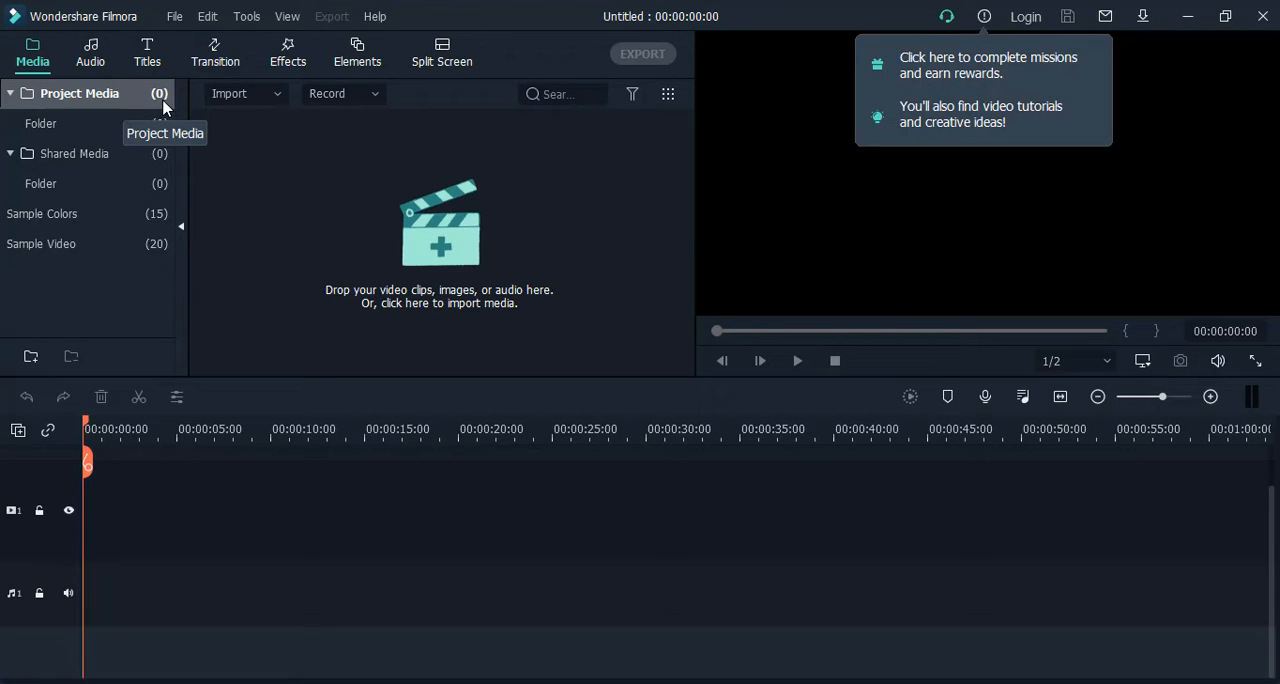
Rename the subfolder under Project Media to "Filmora part-3".
click(79, 131)
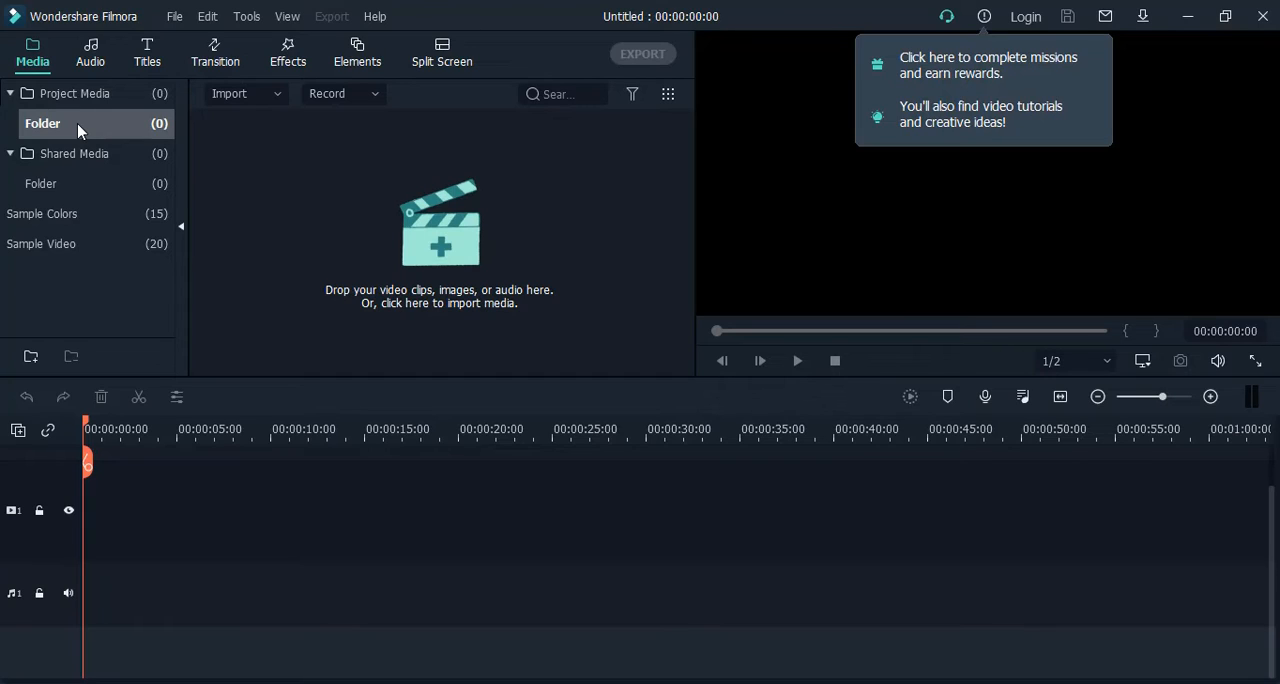
right_click(77, 123)
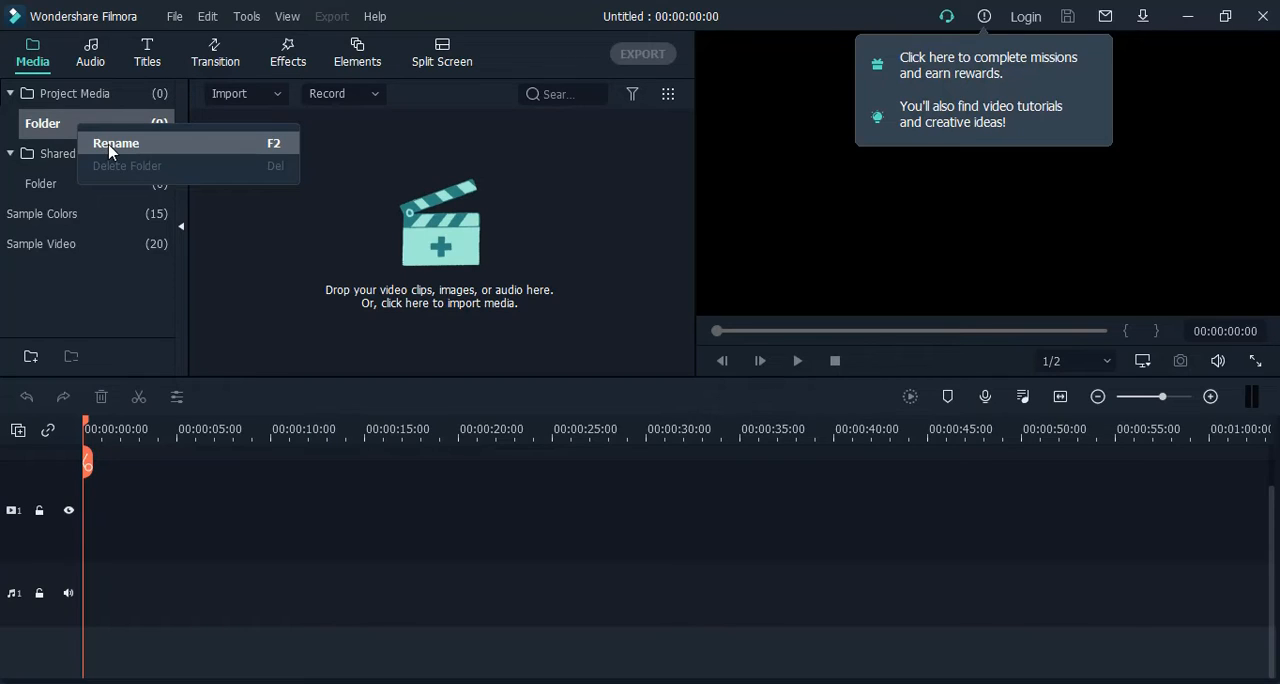
click(110, 145)
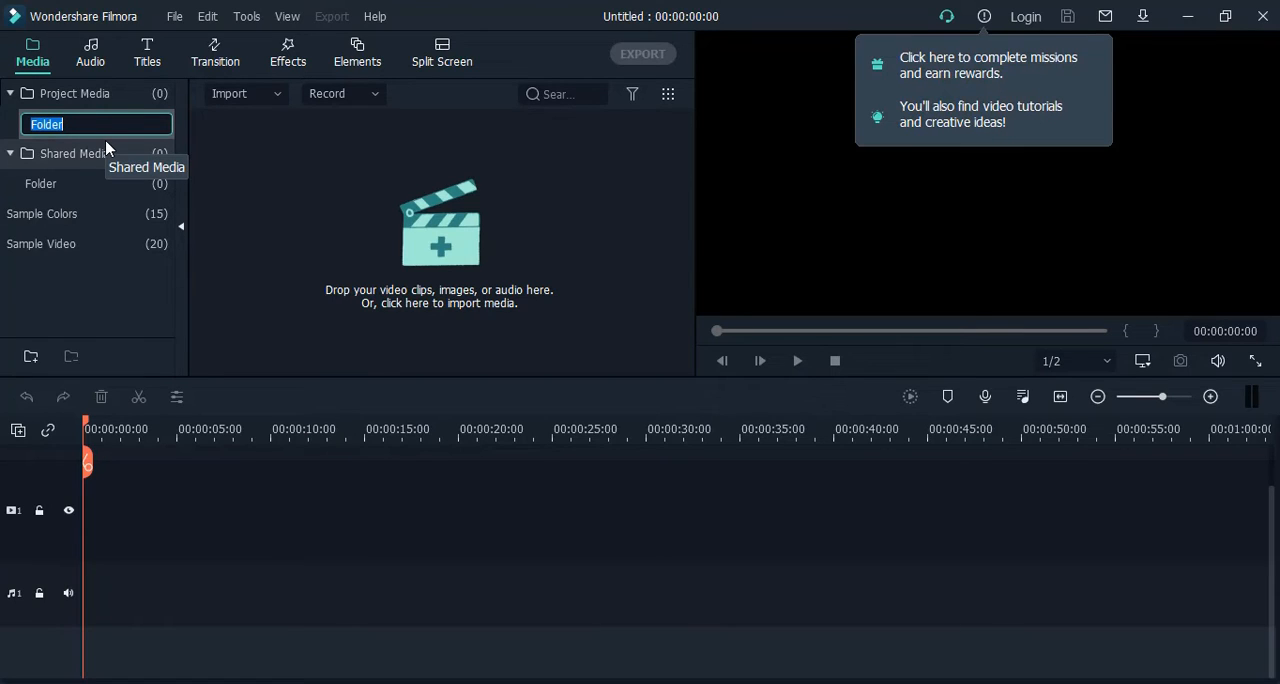
key(BackSpace)
text(Fi)
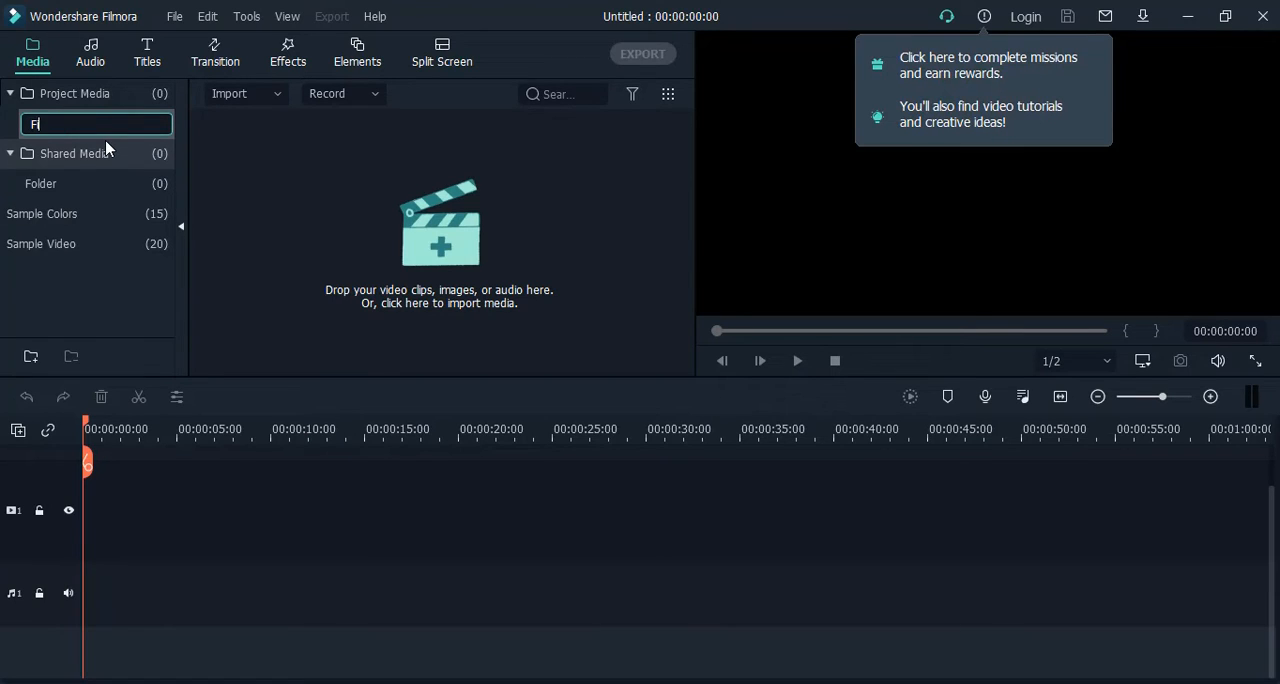
text(lmora part-3)
click(214, 149)
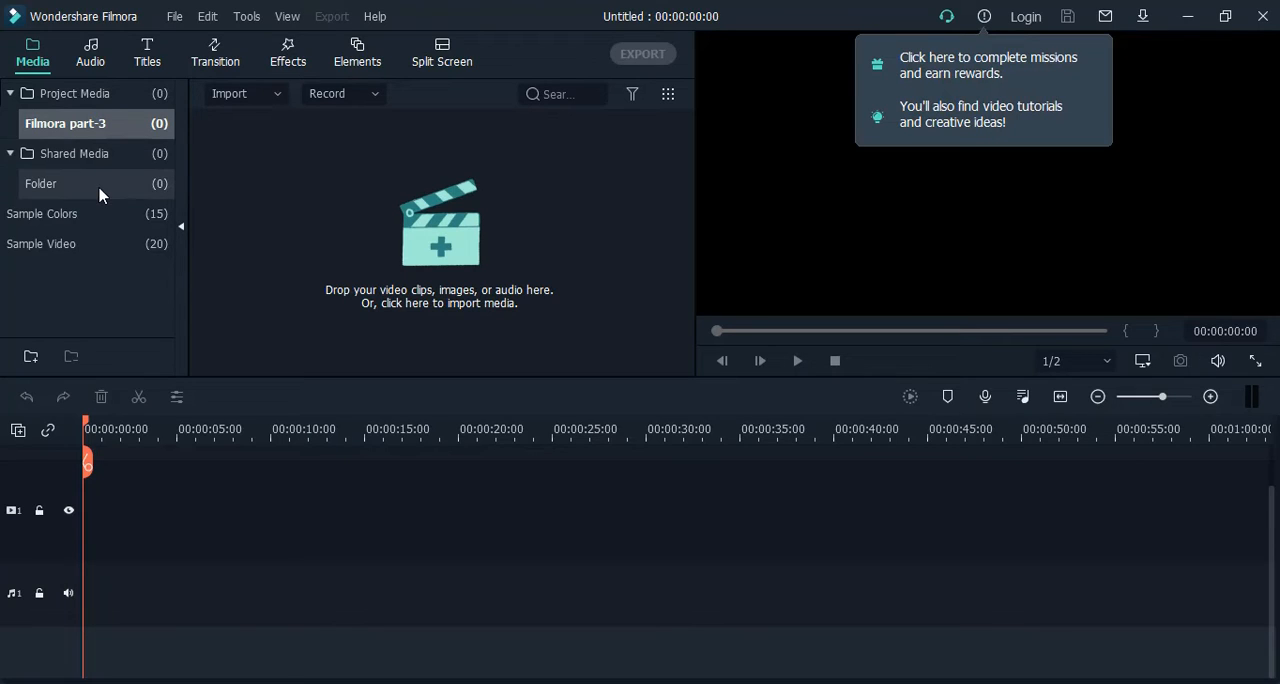
Look through the Sample Colors and Sample Video collections and select the Food sample clip.
click(95, 222)
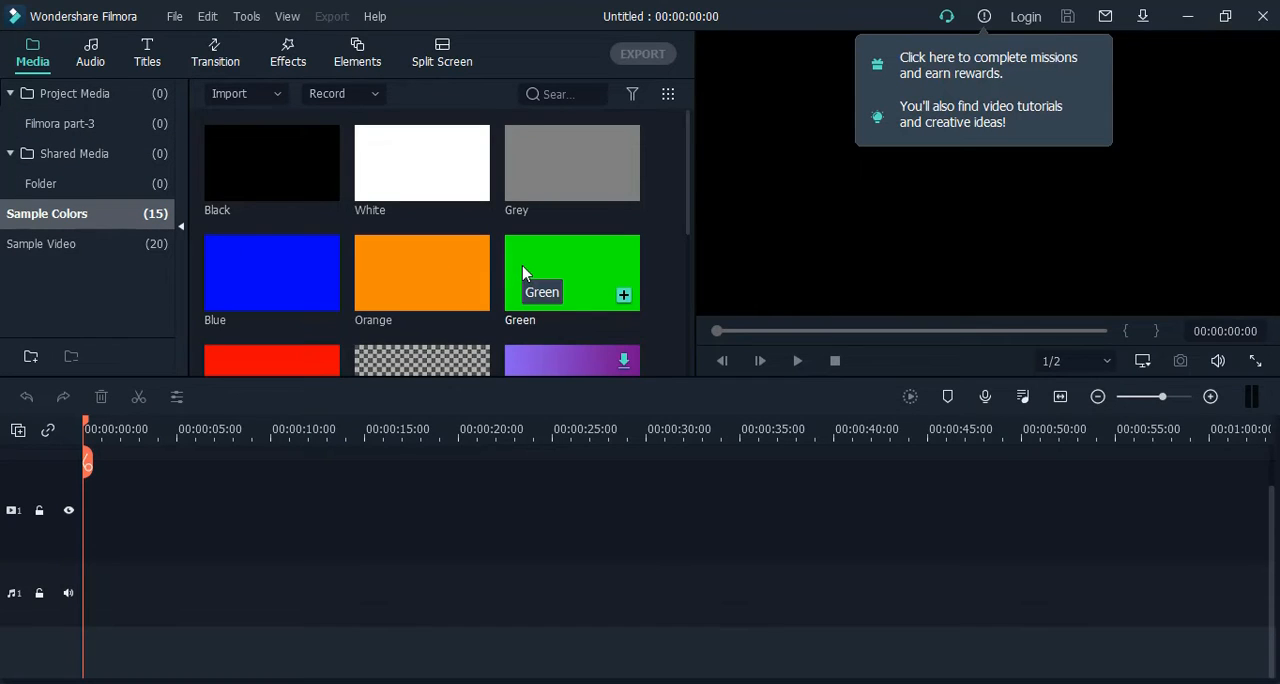
click(92, 257)
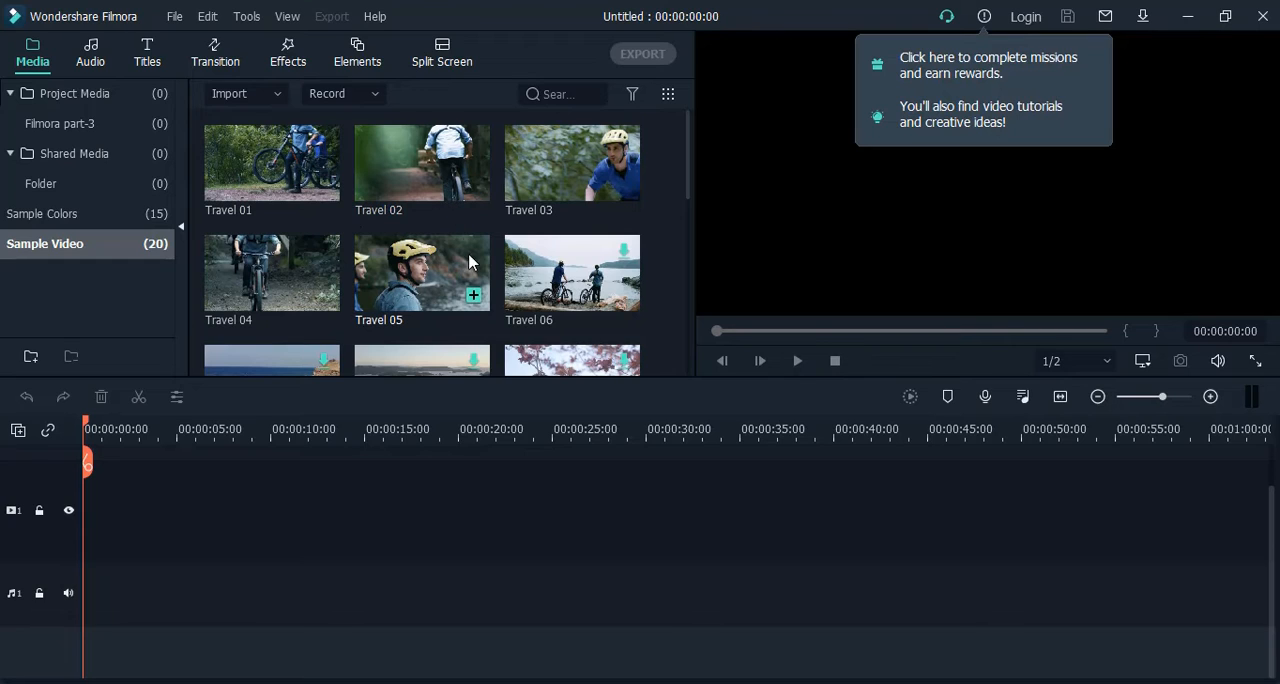
scroll(470, 268, down, 3)
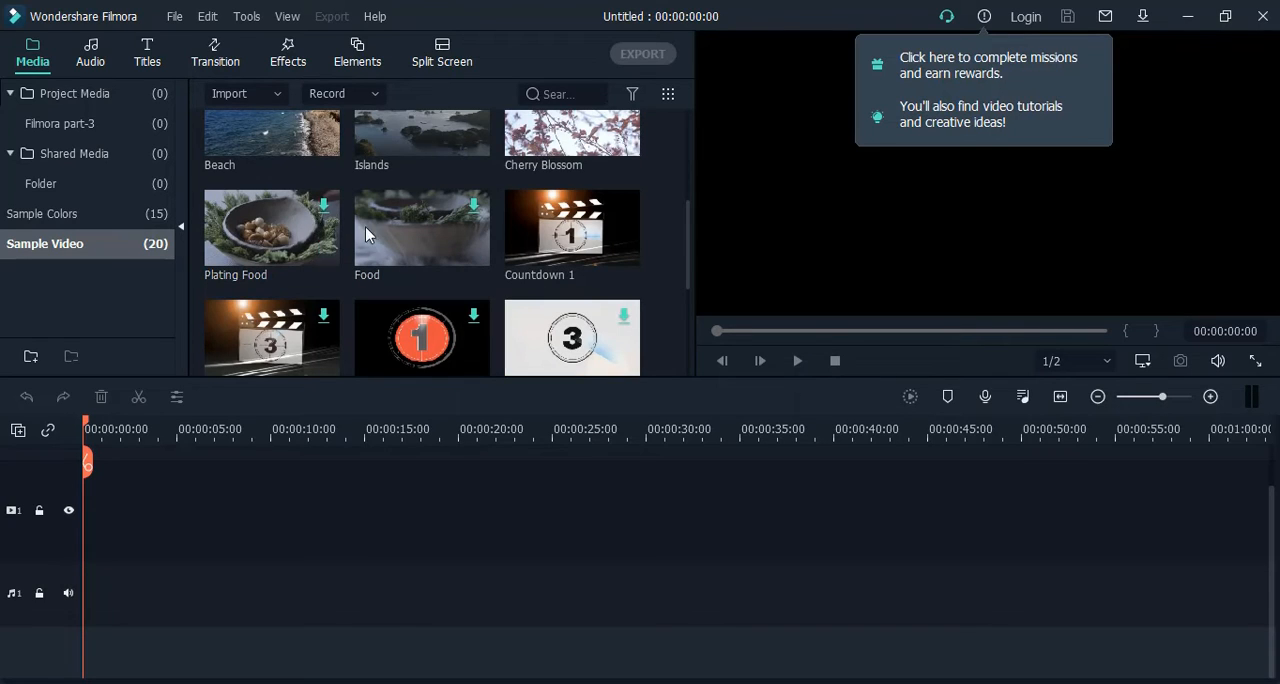
click(420, 240)
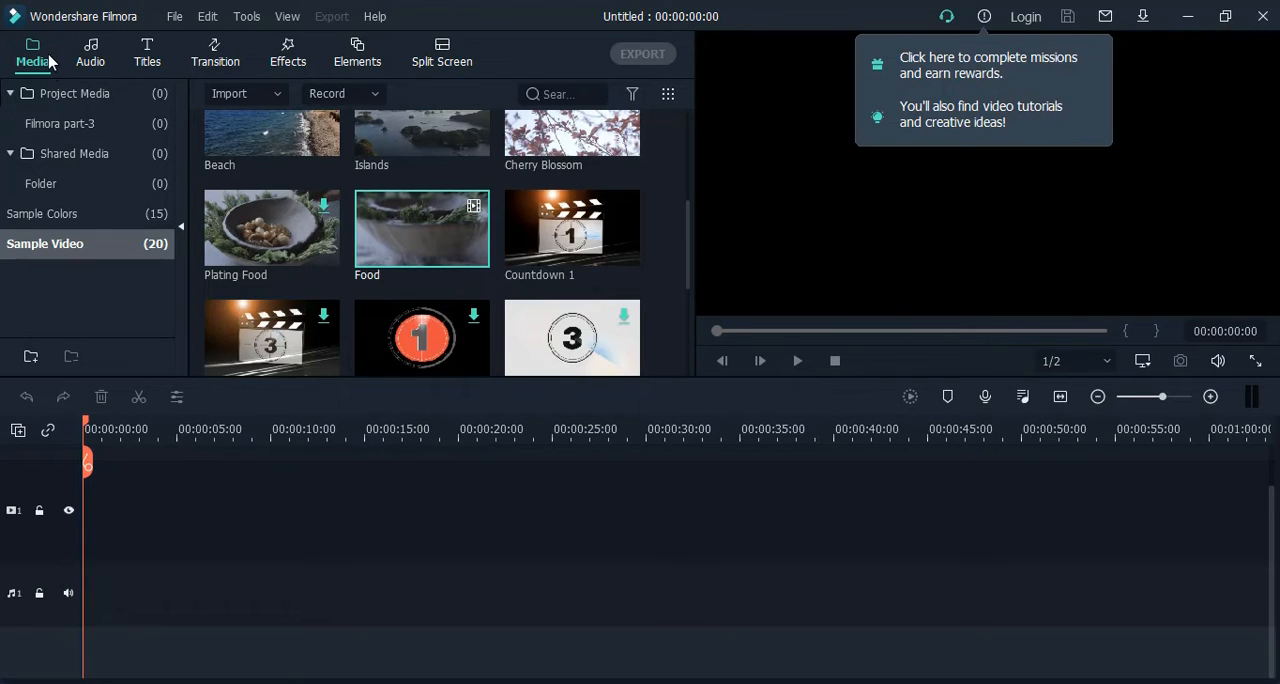
Import the image 096bec4b6bb289102d7f7182a8720086 from the My Whatsapp Pic folder into the project media.
double_click(96, 96)
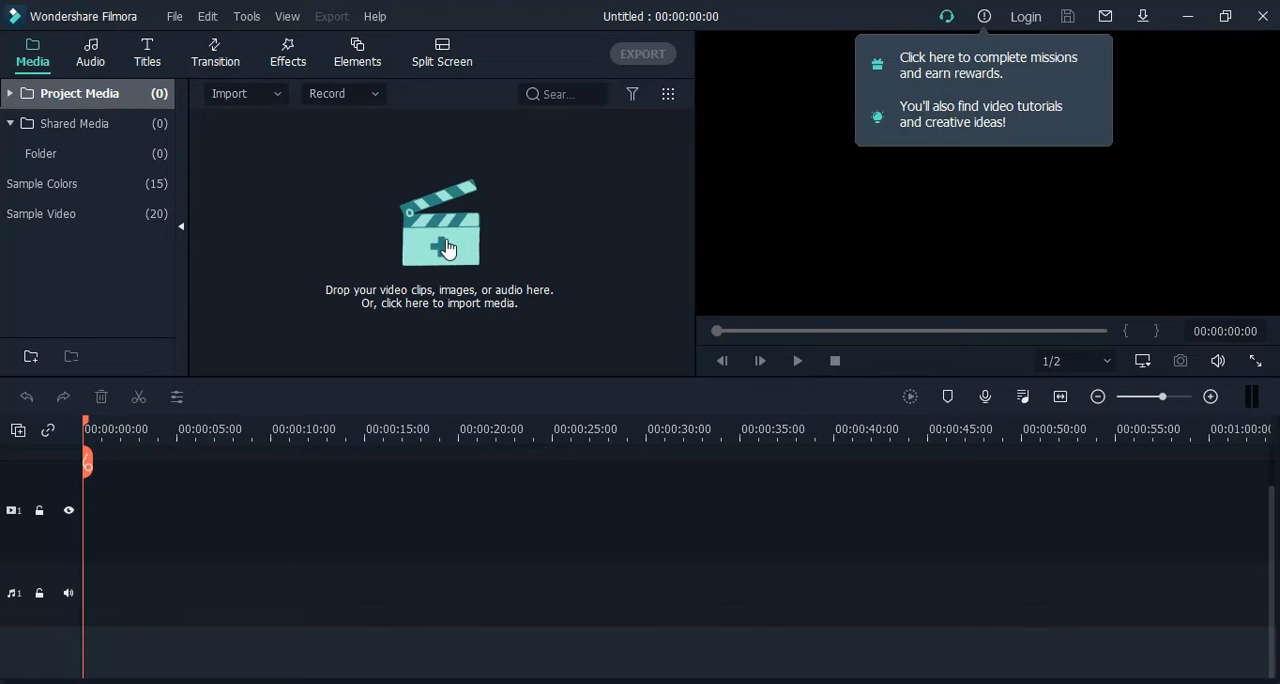
click(446, 249)
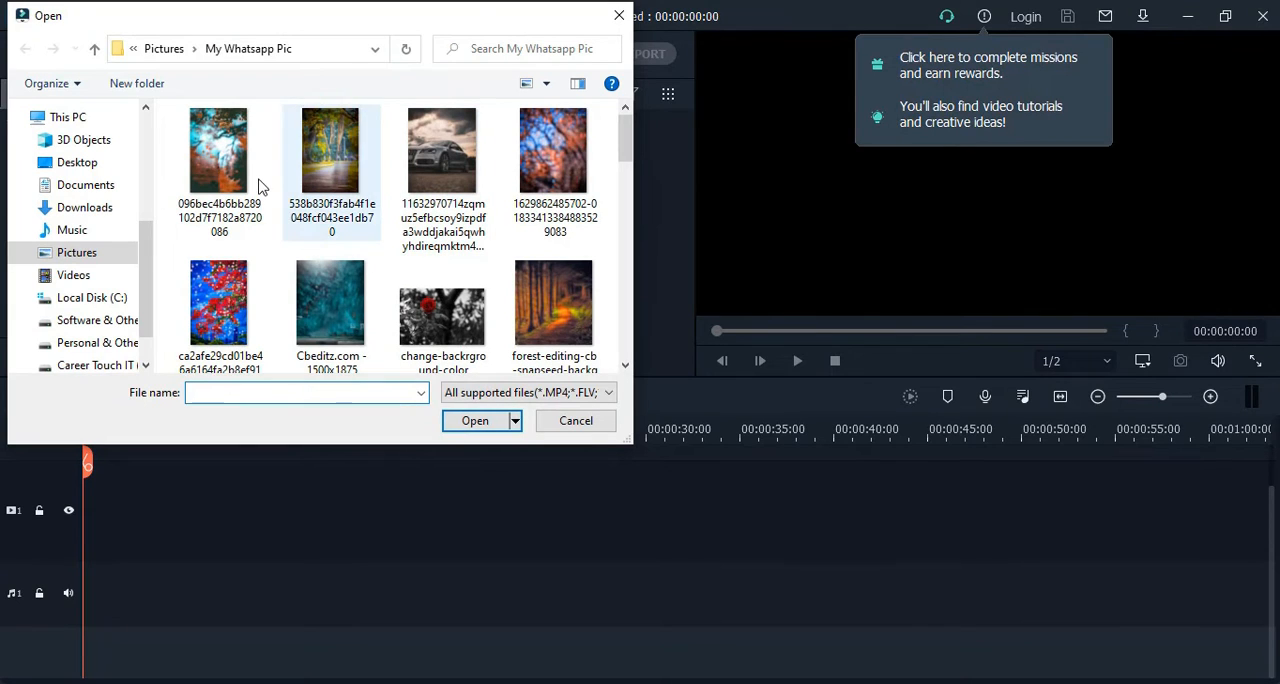
click(235, 166)
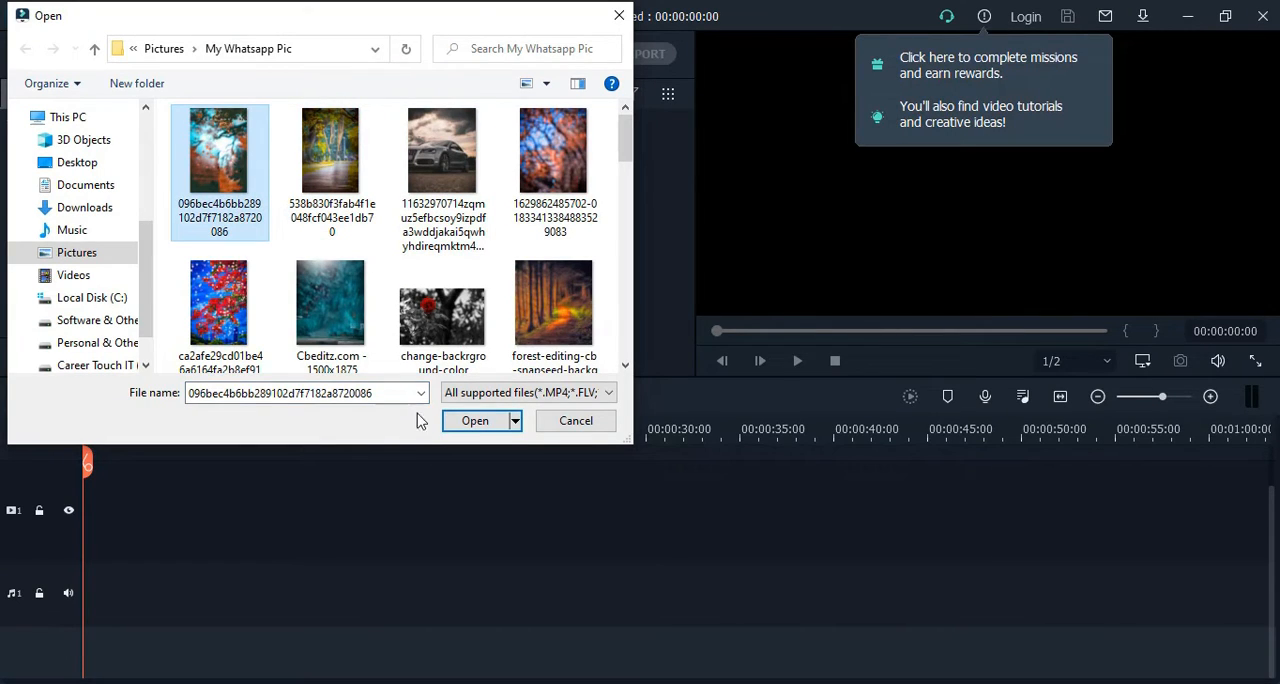
click(488, 426)
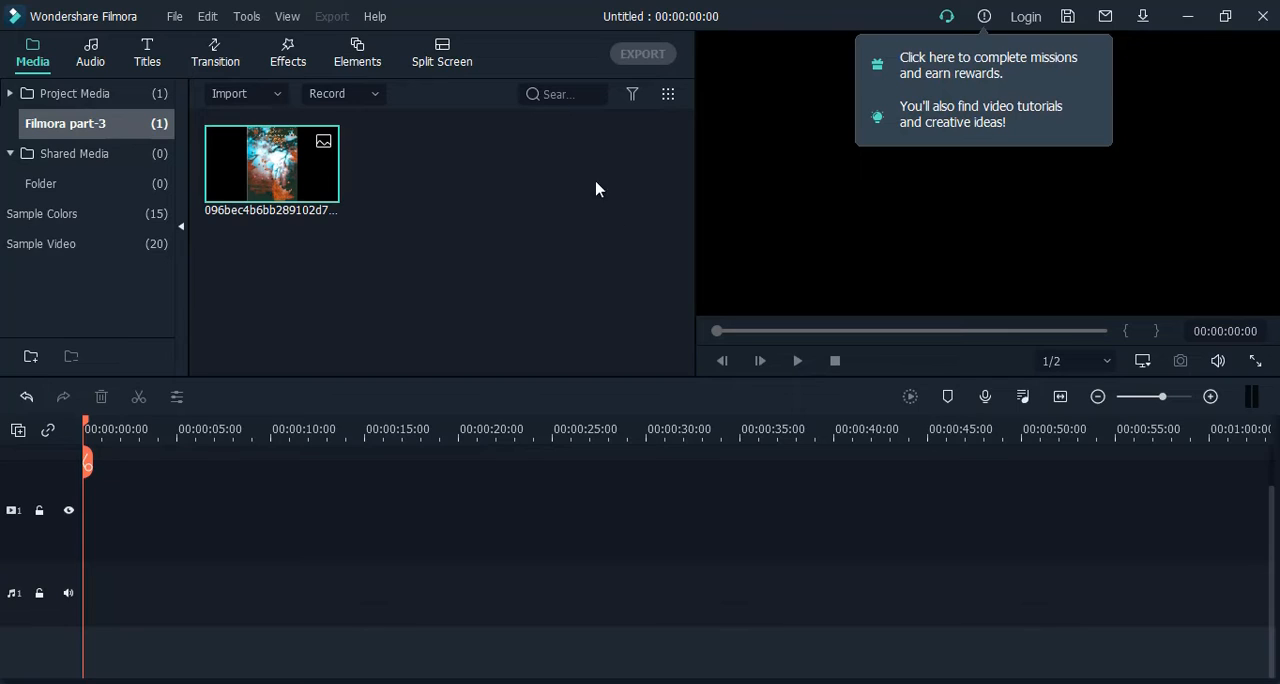
Import the other seven pictures from the first two rows of the My Whatsapp Pic folder into the Filmora part-3 folder.
click(461, 230)
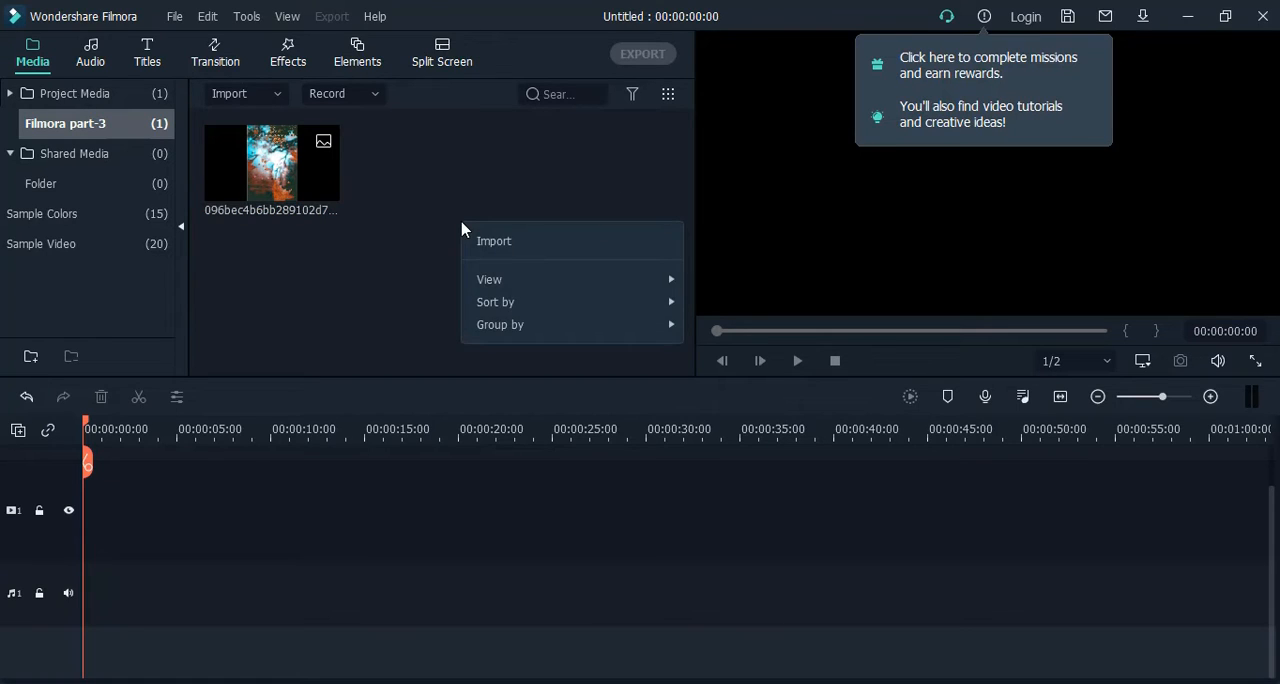
right_click(494, 215)
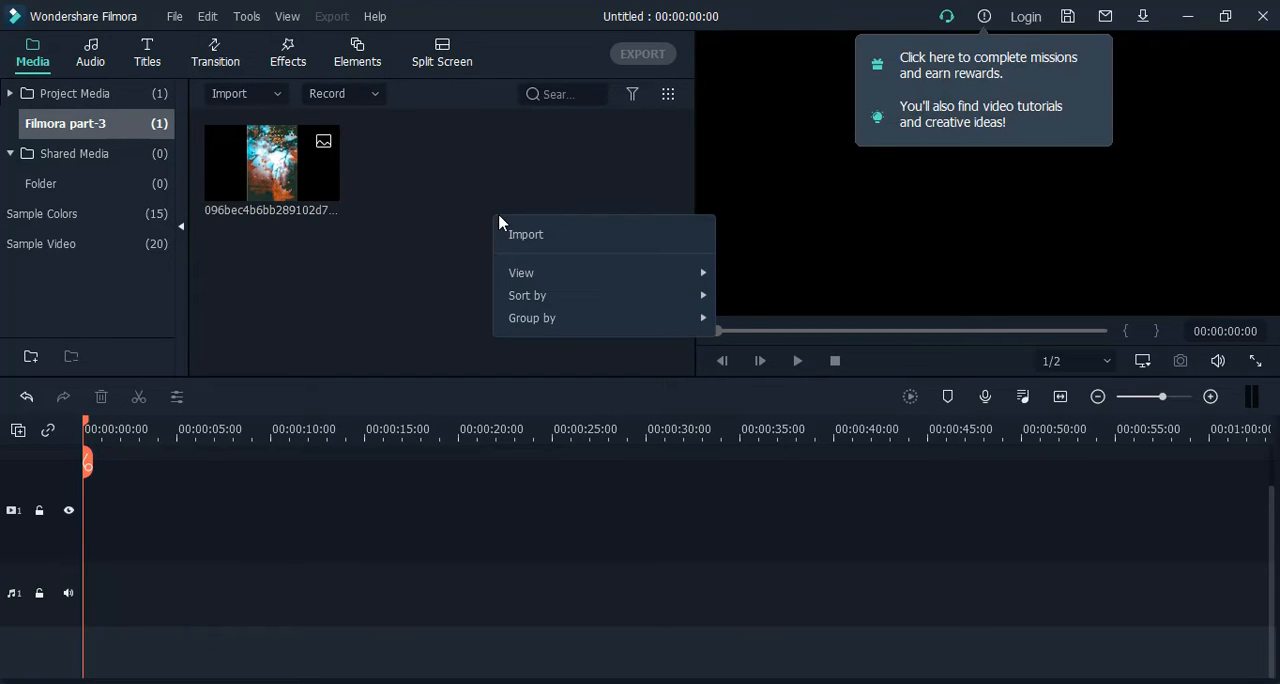
click(527, 248)
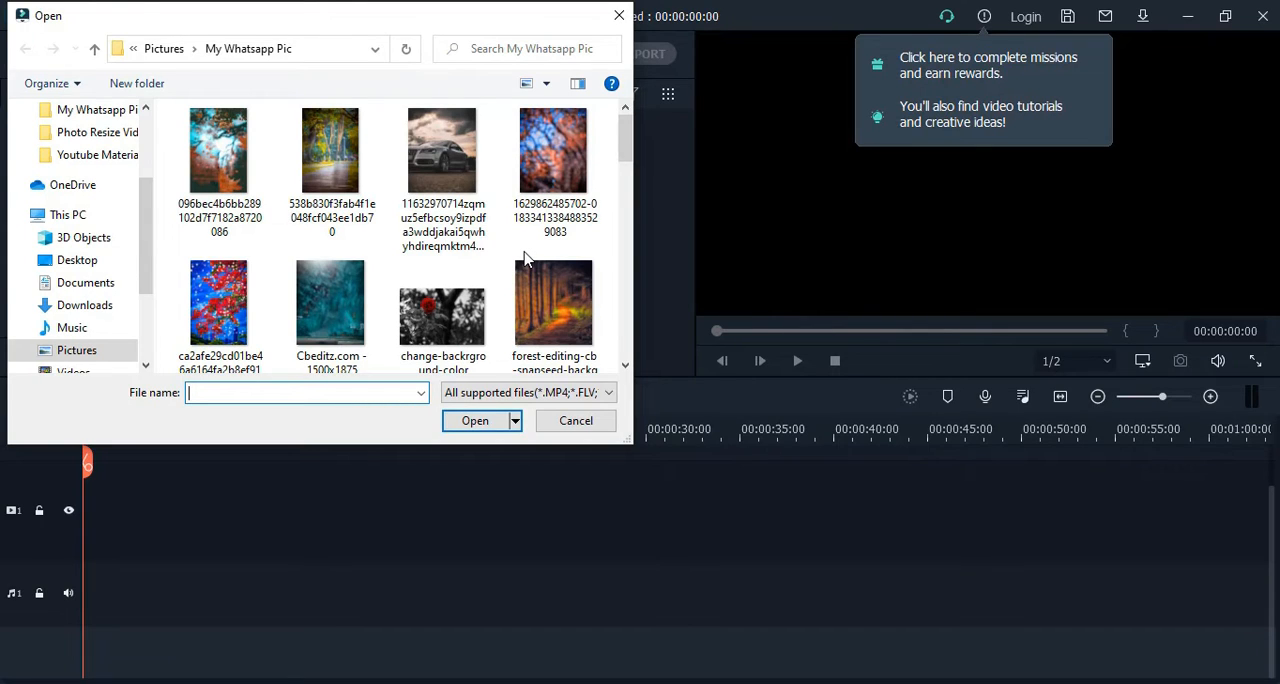
click(421, 222)
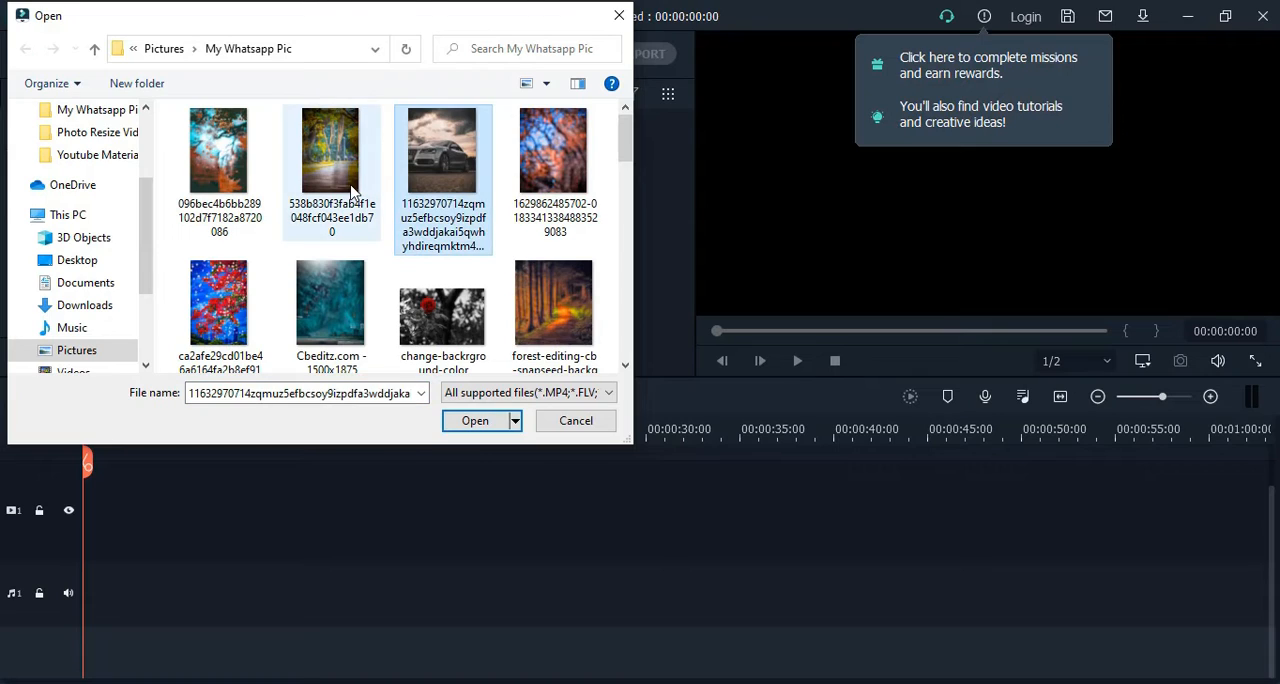
click(350, 190)
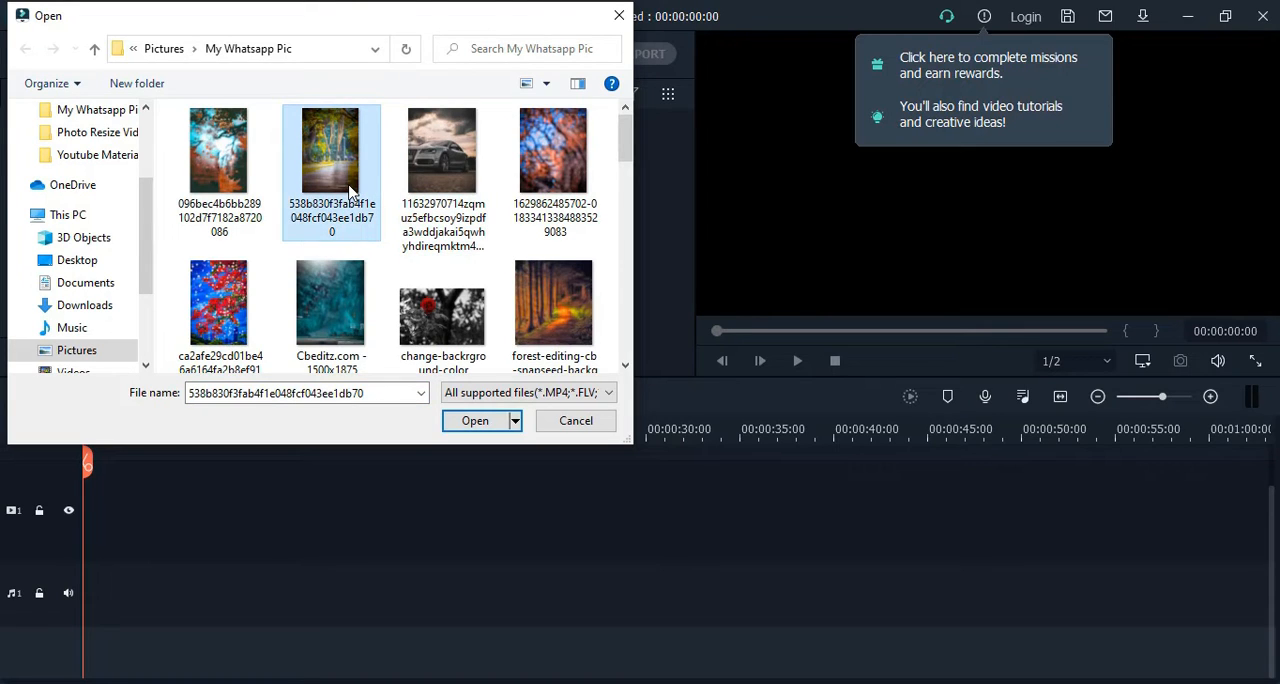
ctrl+click(463, 178)
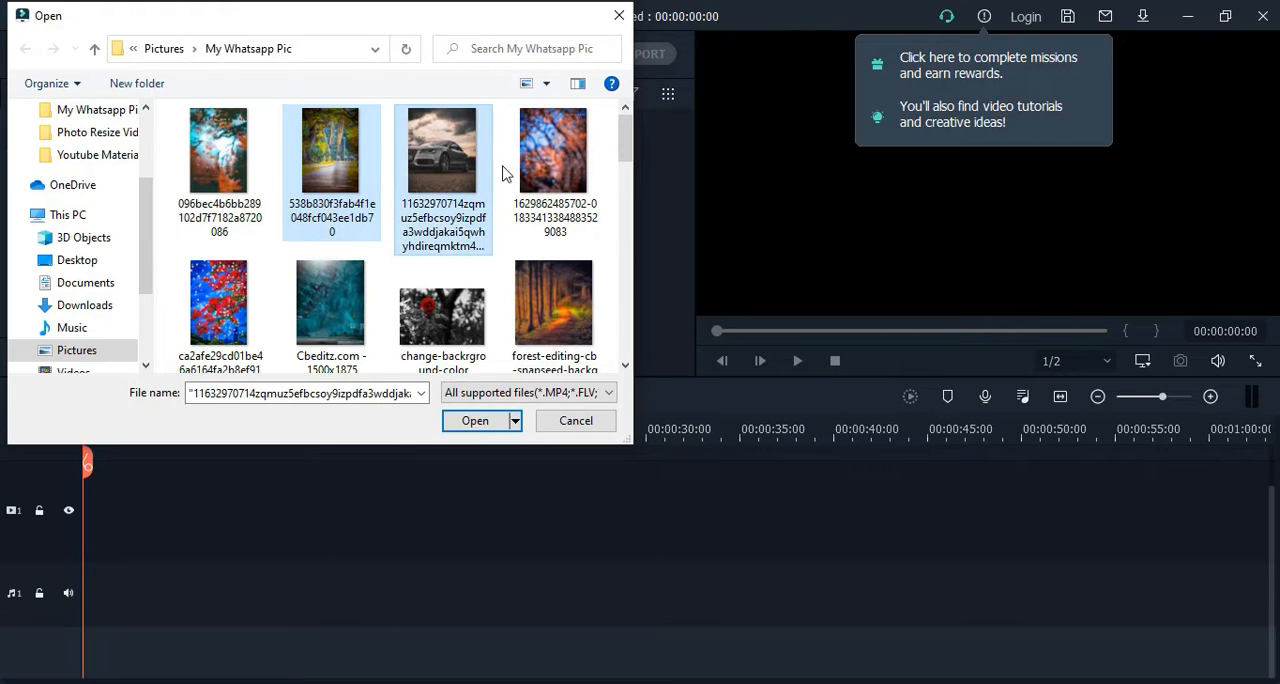
ctrl+click(545, 178)
ctrl+click(510, 322)
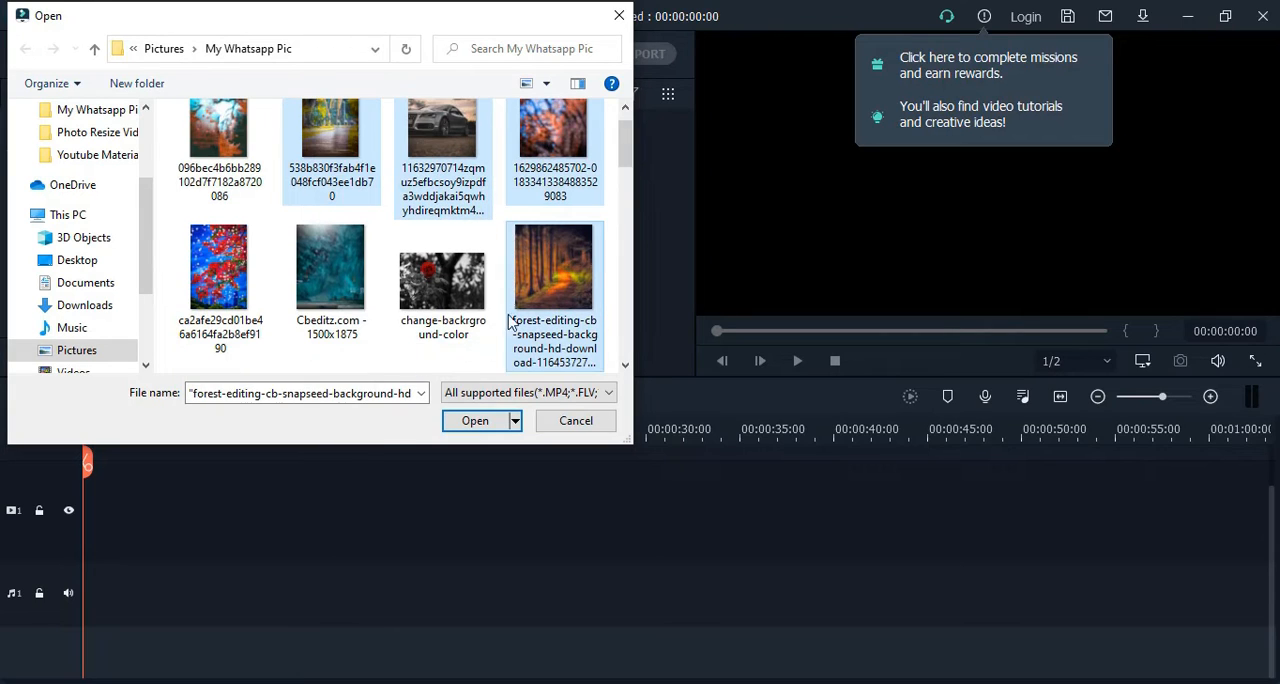
ctrl+click(450, 305)
ctrl+click(350, 288)
ctrl+click(232, 290)
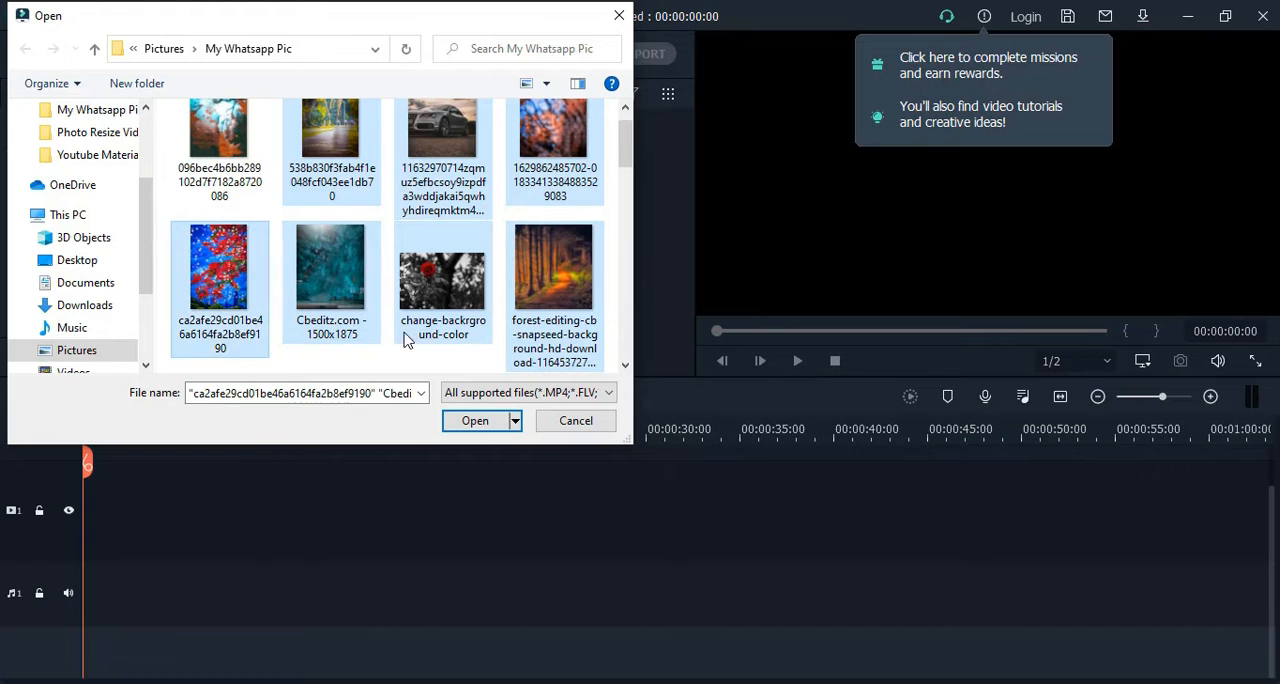
click(475, 420)
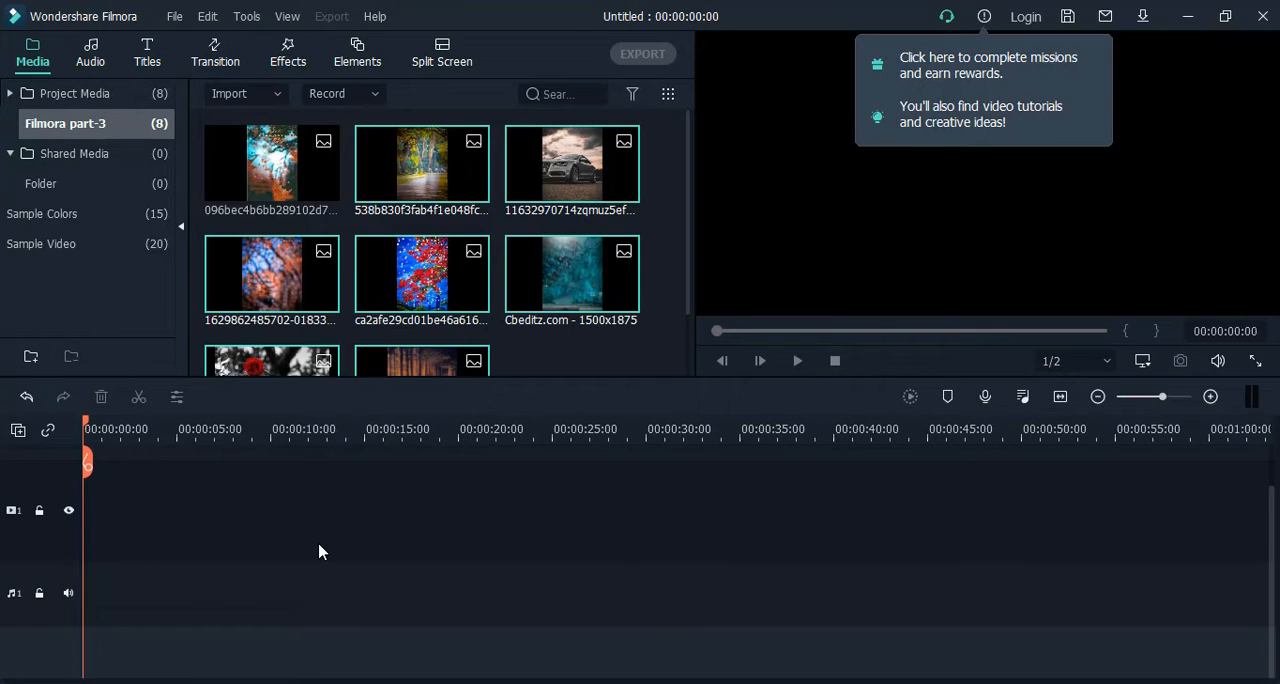
Place the first imported image at the start of video track 1 and the remaining seven images directly after it.
mouse_move(288, 187)
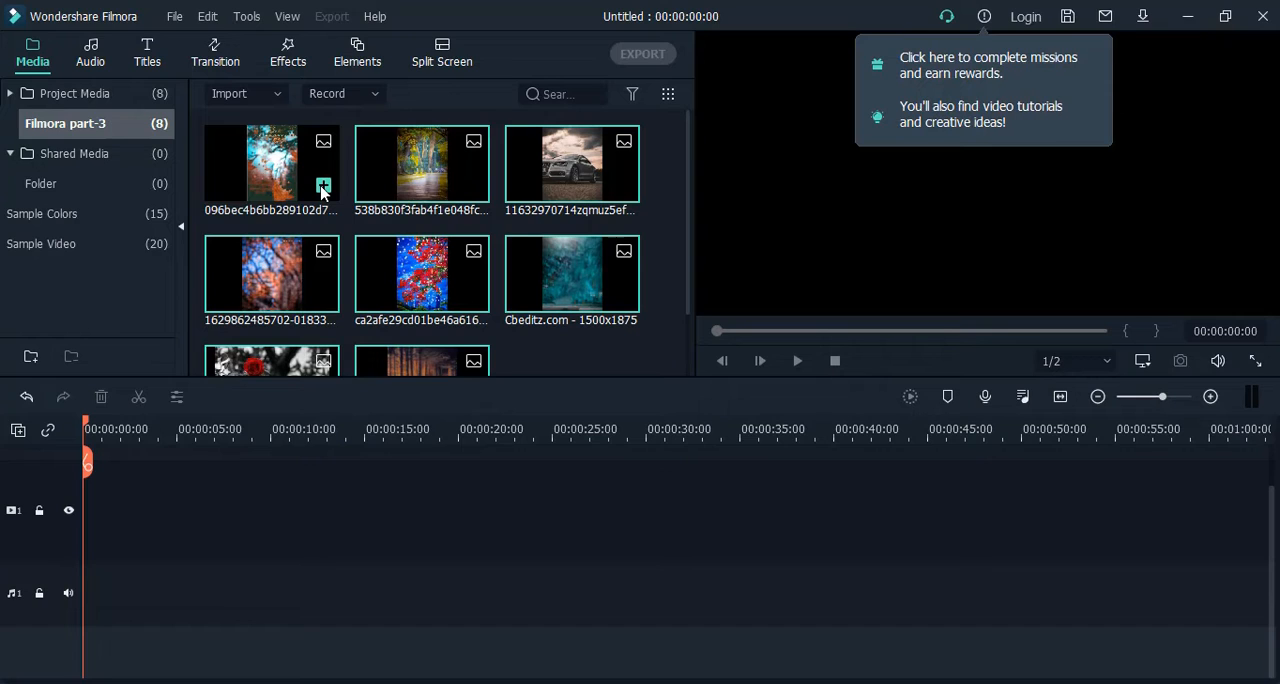
click(322, 187)
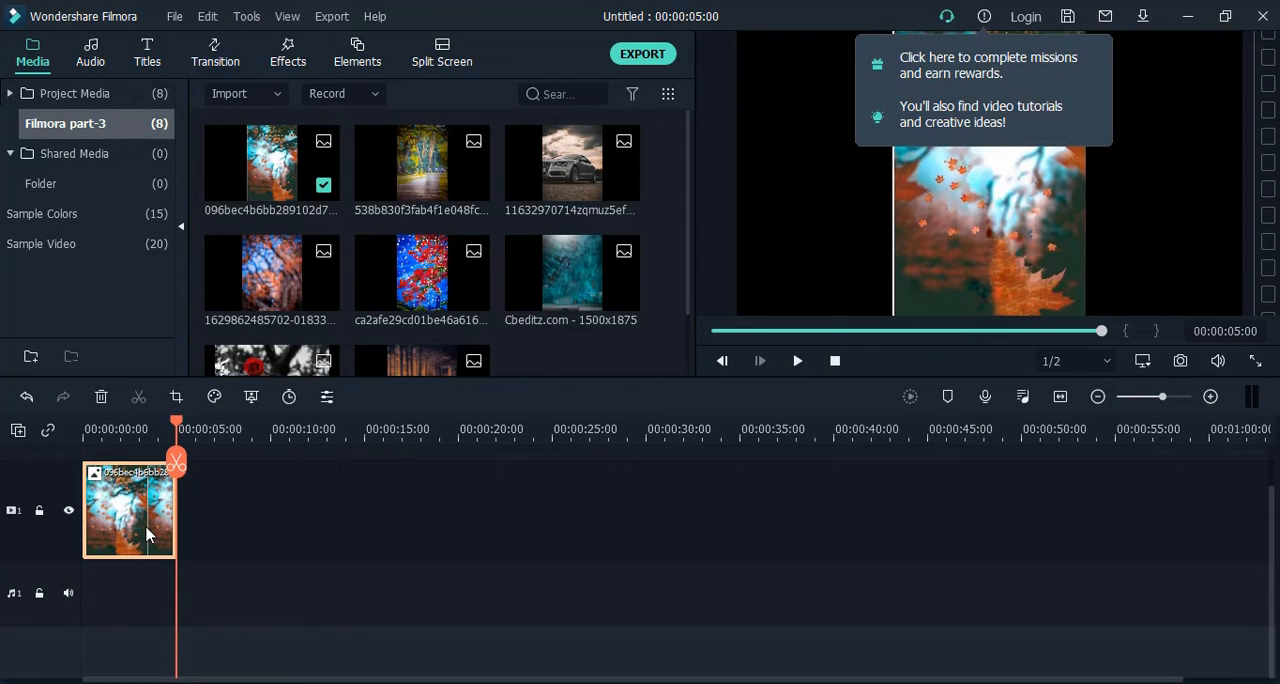
click(426, 178)
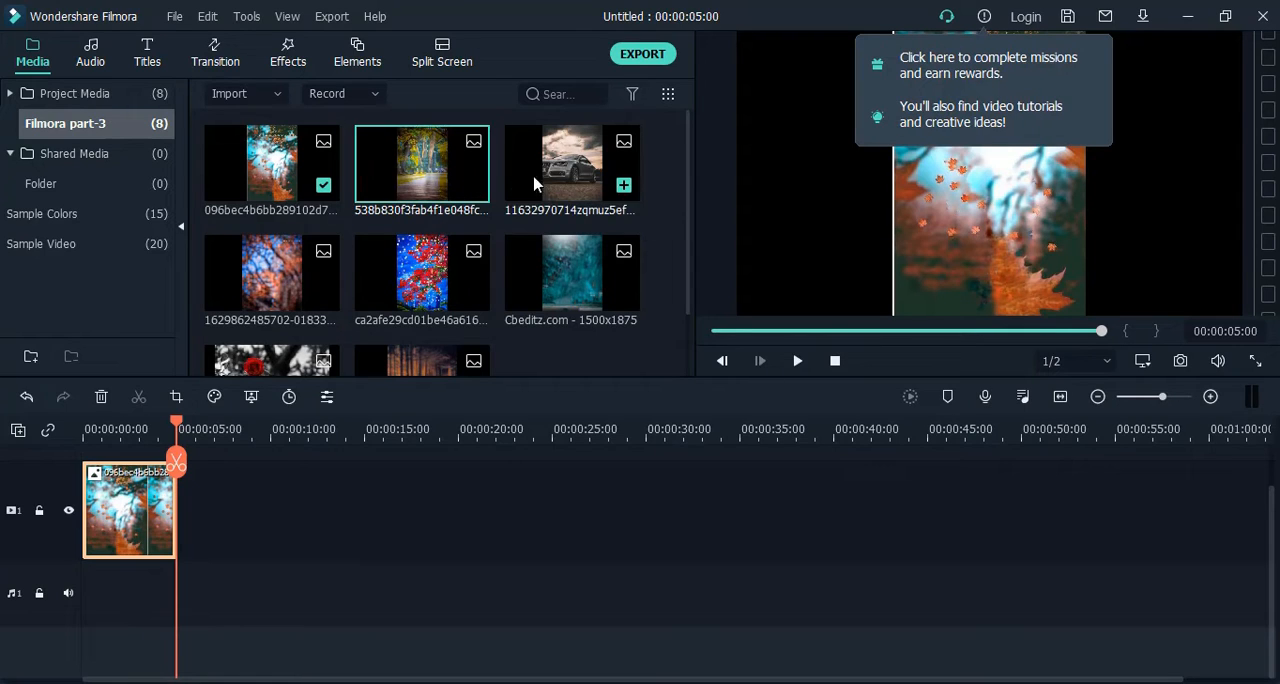
ctrl+click(546, 183)
ctrl+click(545, 272)
ctrl+click(440, 280)
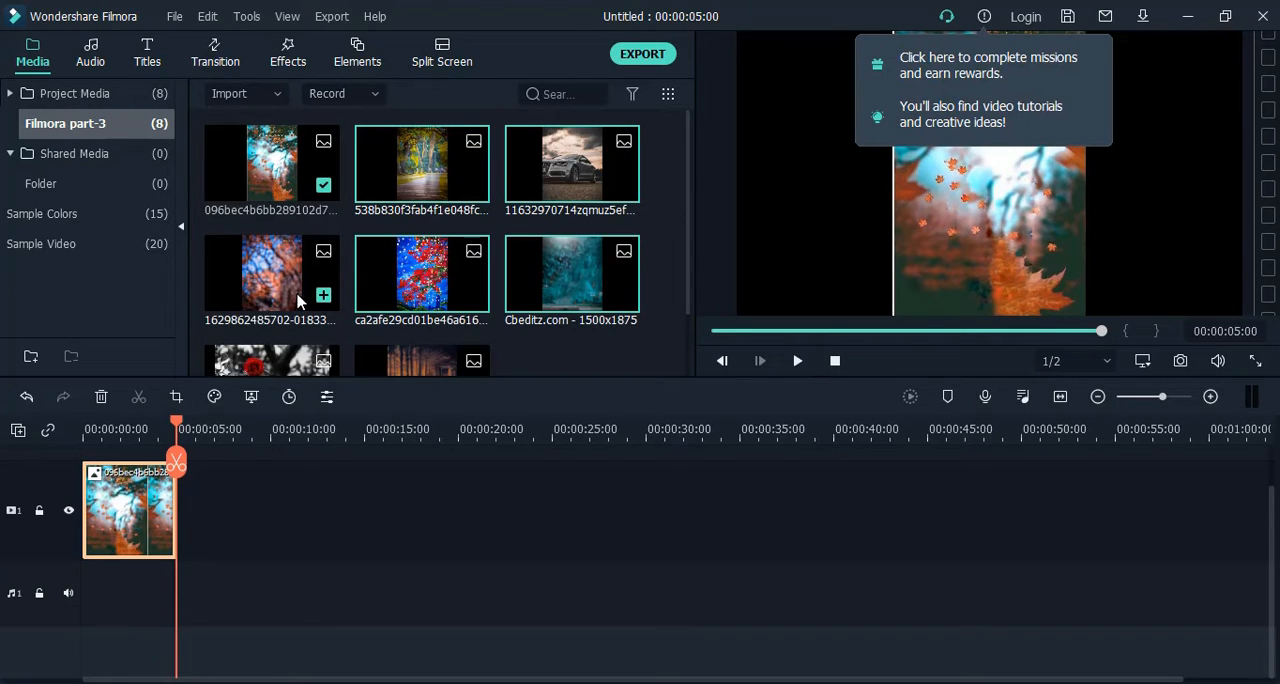
ctrl+click(298, 301)
ctrl+click(295, 366)
ctrl+click(407, 368)
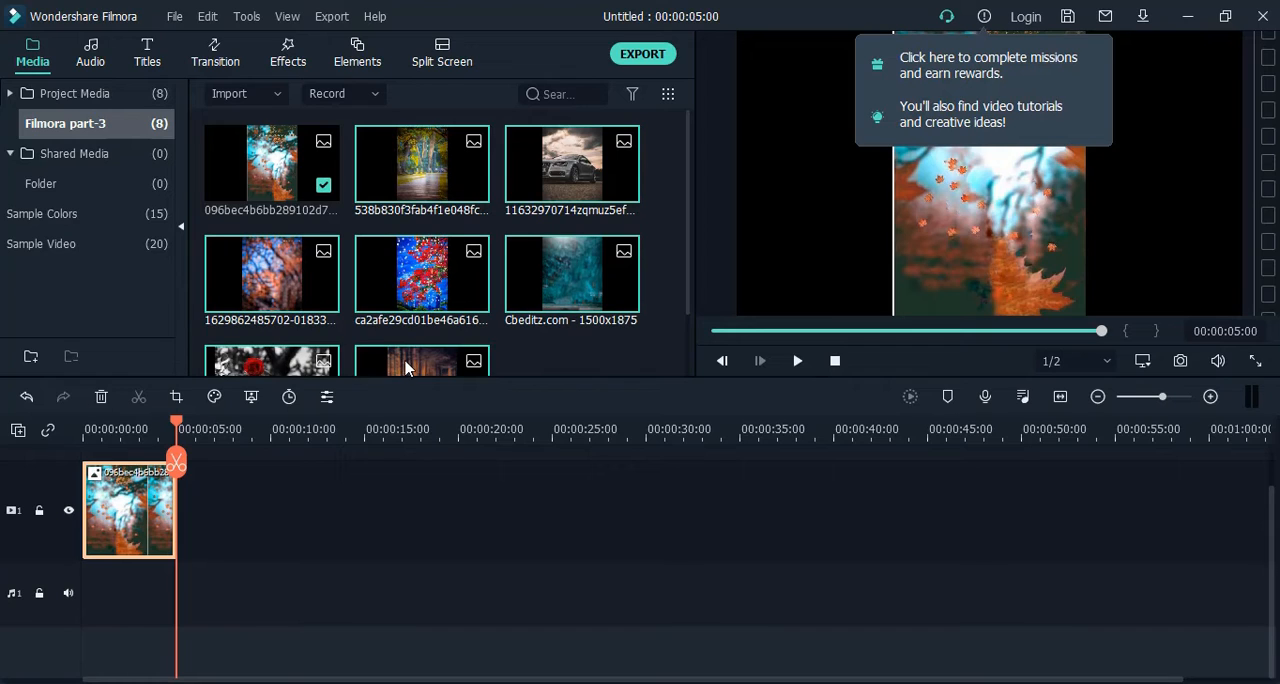
mouse_move(446, 172)
drag(425, 168, 186, 512)
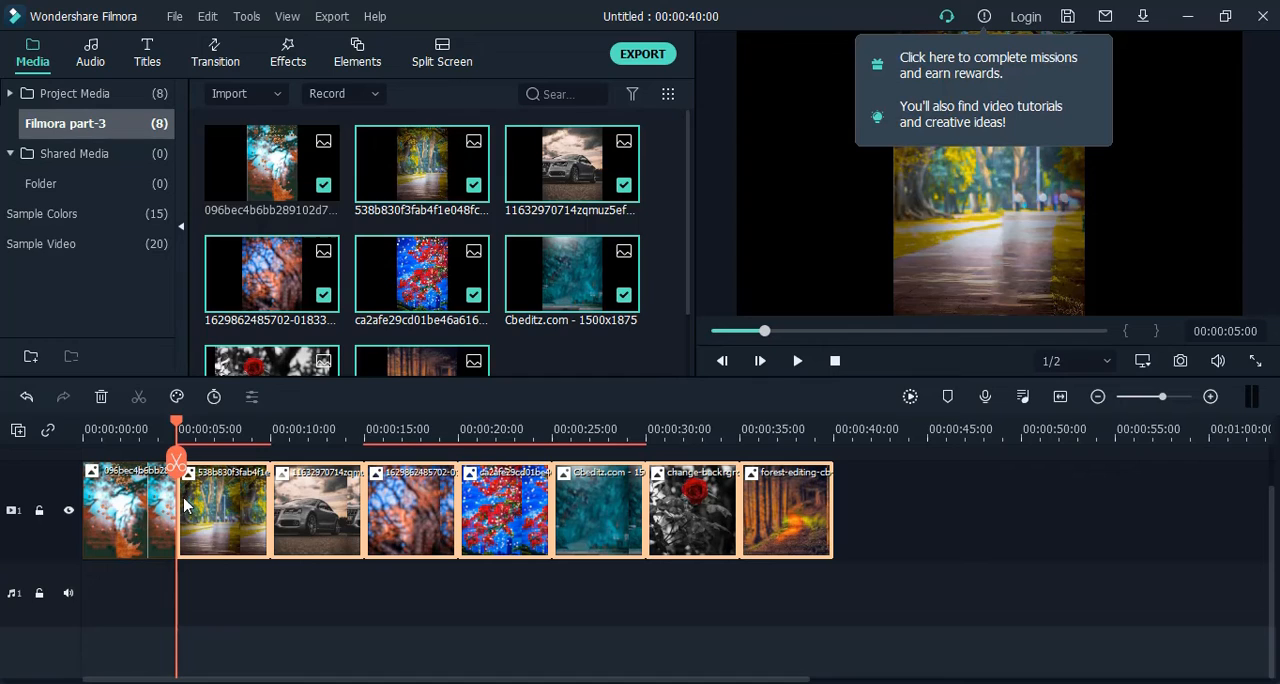
Return the playhead to the start of the timeline, with no clips selected, and zoom in on the timeline.
drag(178, 460, 84, 462)
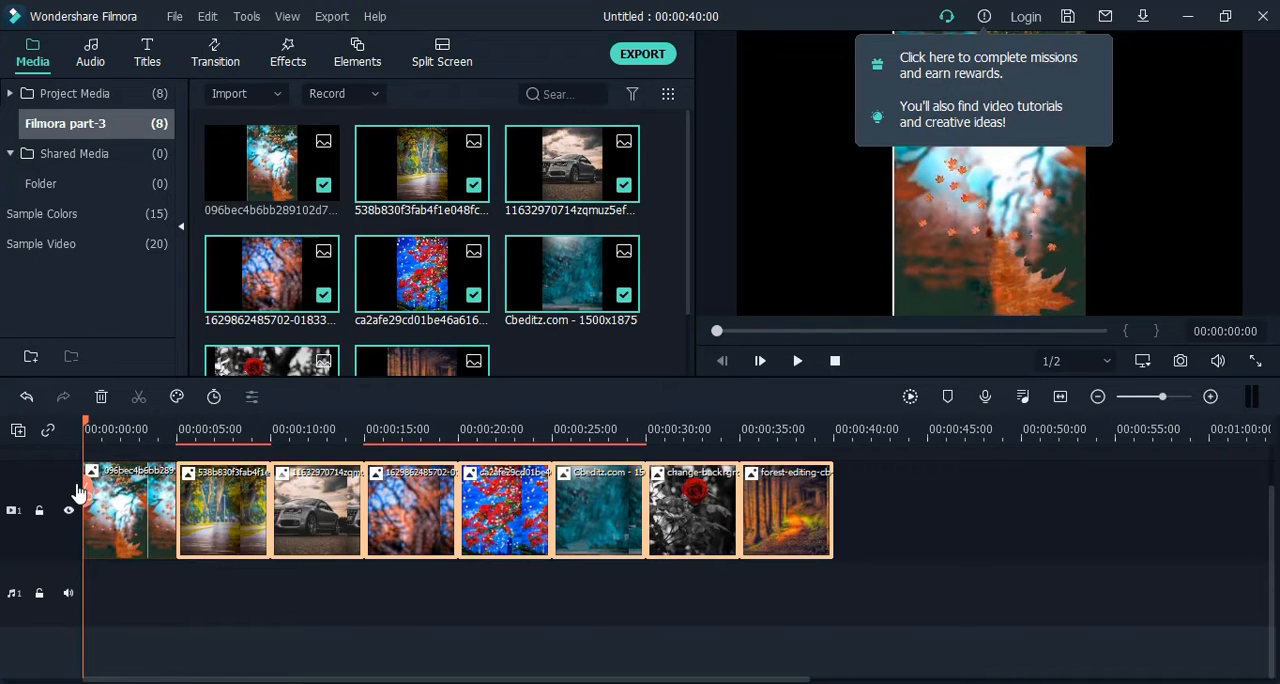
click(952, 532)
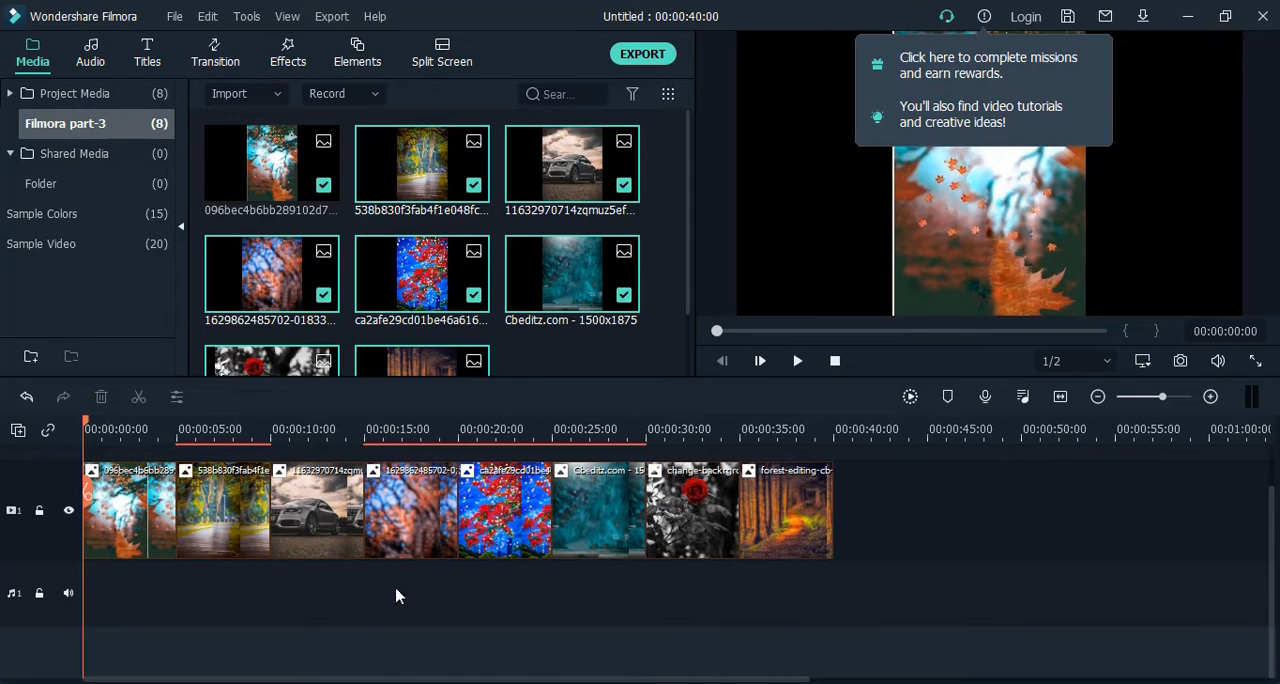
click(1210, 397)
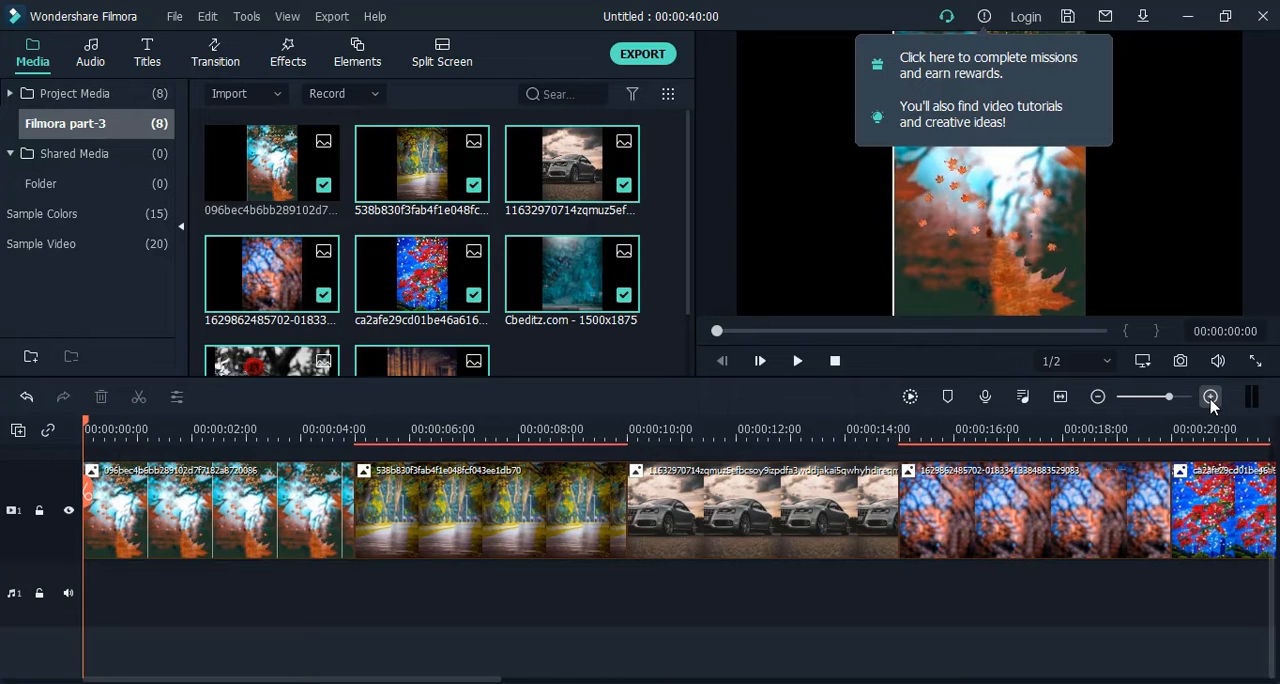
Move the first image clip, 096bec4b6bb289102d7f7182a8720086, to the end of video track 1, leaving no gap at the start.
click(1210, 397)
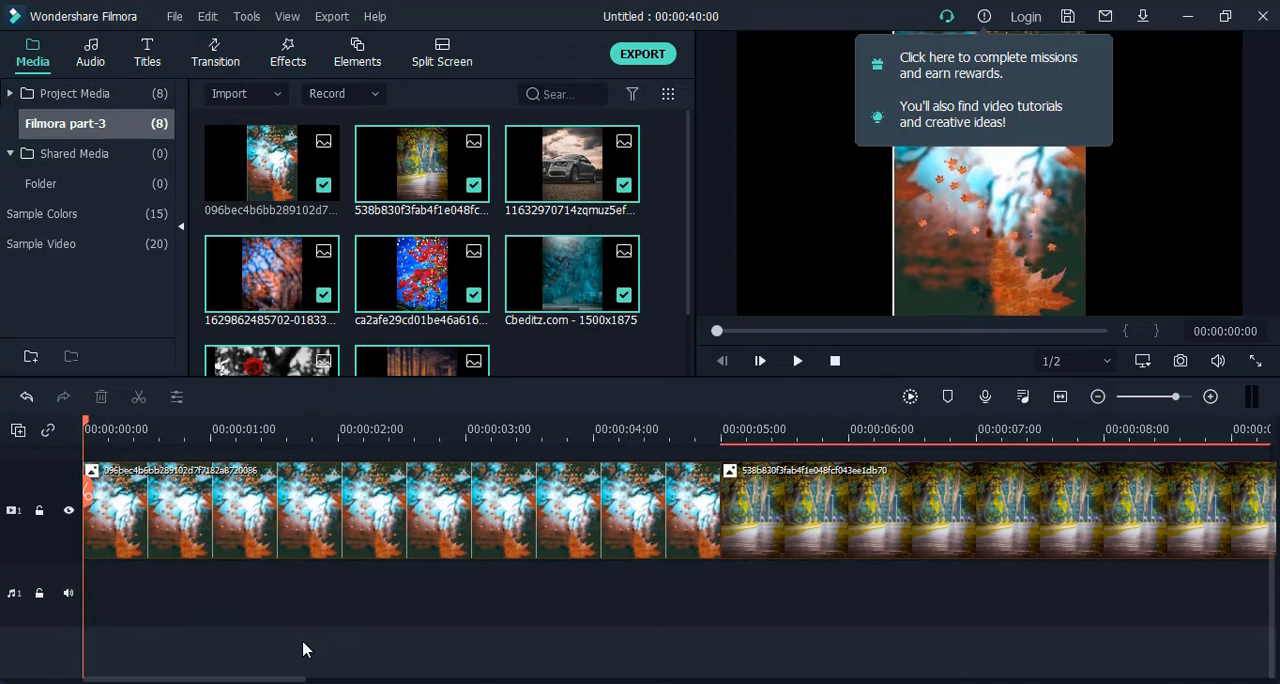
mouse_move(270, 679)
mouse_down()
mouse_move(392, 679)
mouse_move(270, 679)
mouse_up()
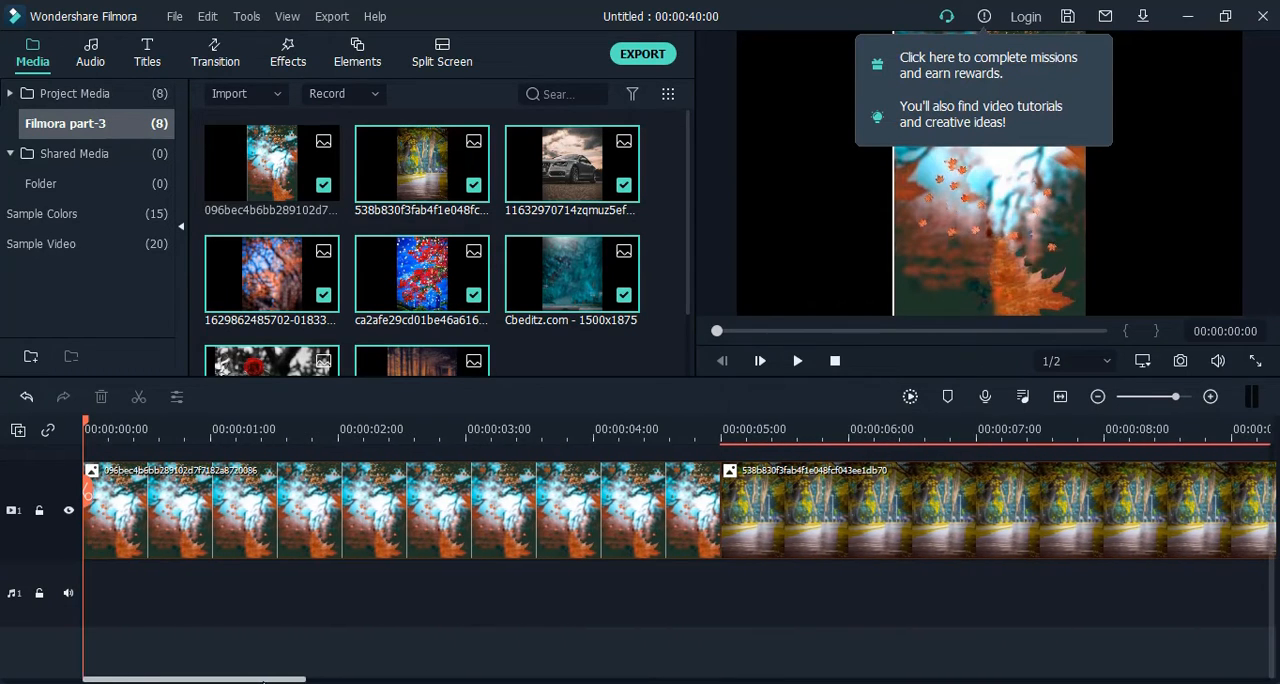
click(1097, 397)
click(1097, 397)
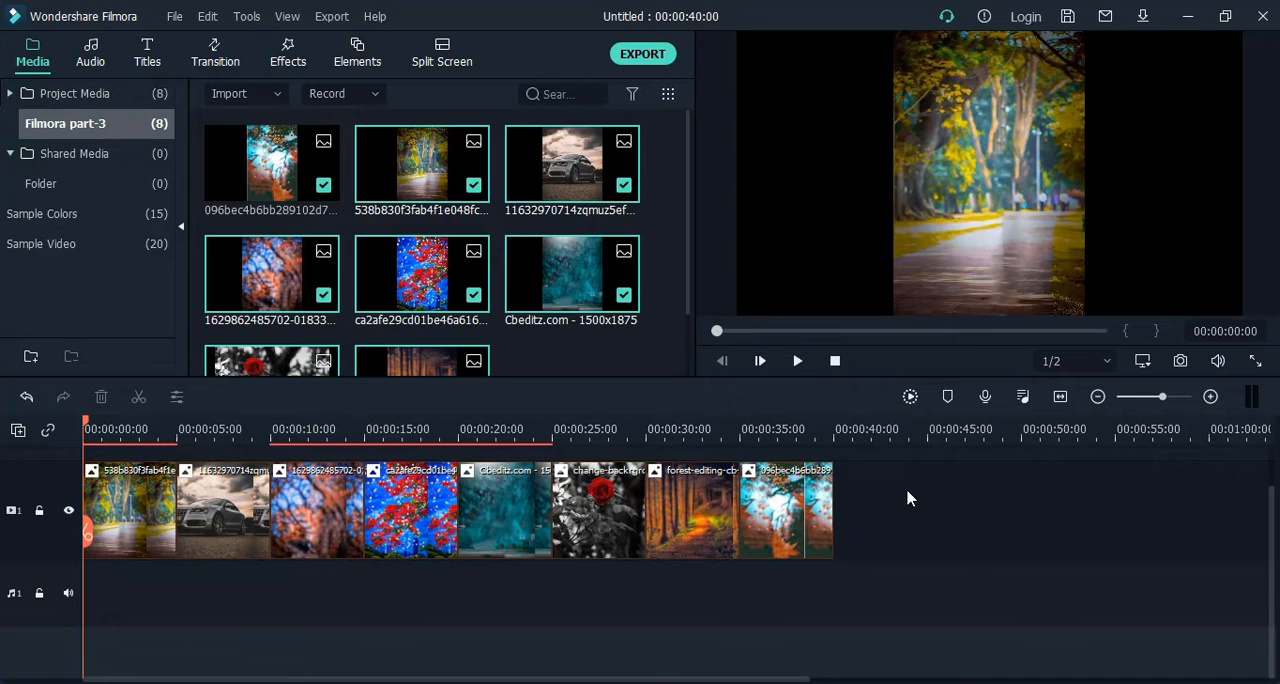
Play the sequence from the start, pause it at 00:00:11:00 and leave no clip selected.
click(797, 361)
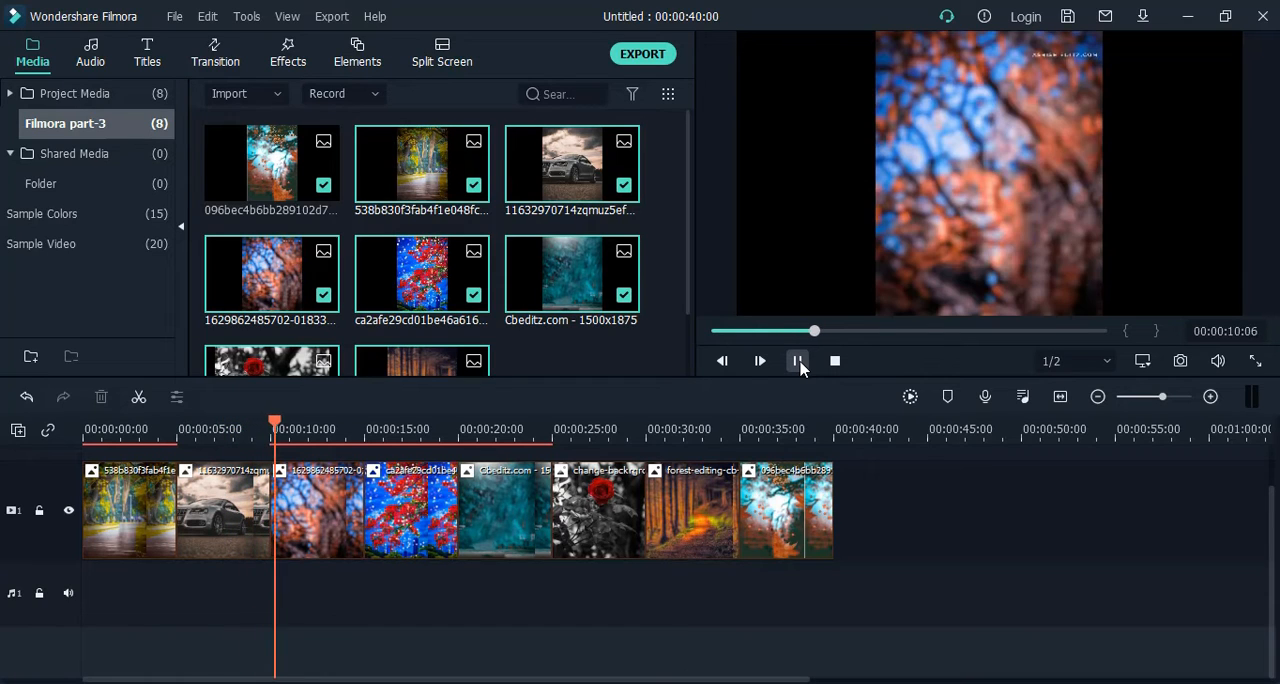
click(799, 362)
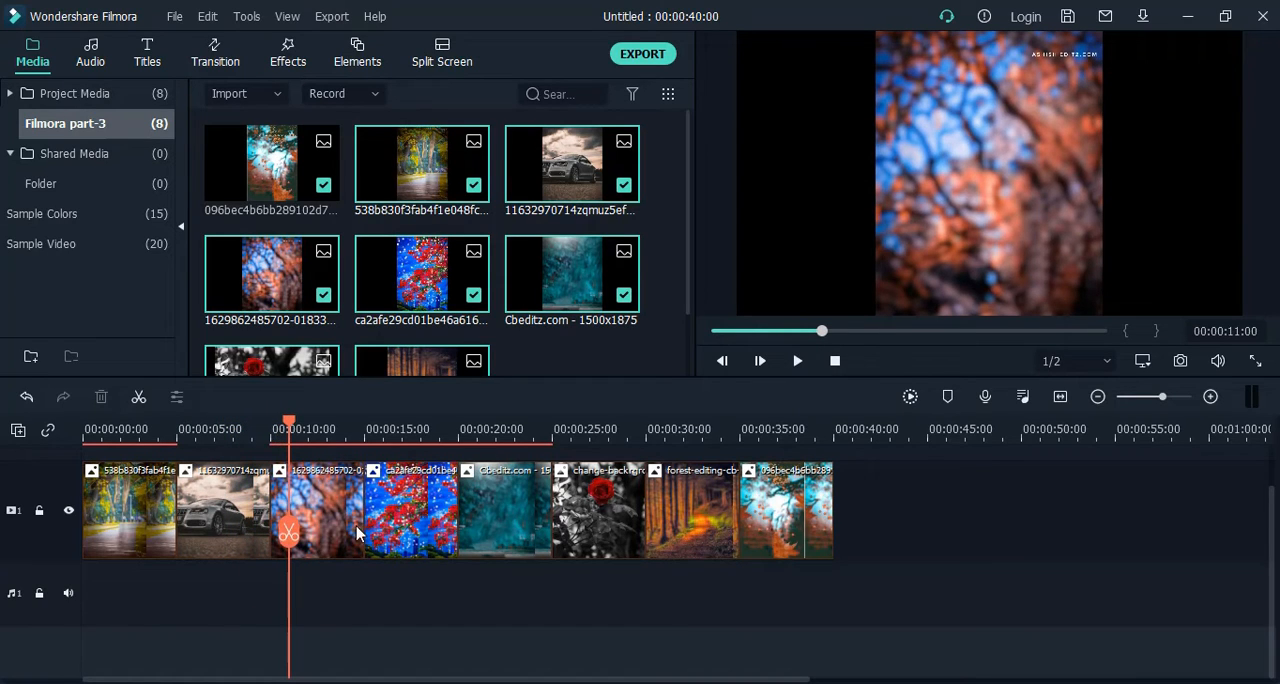
click(140, 522)
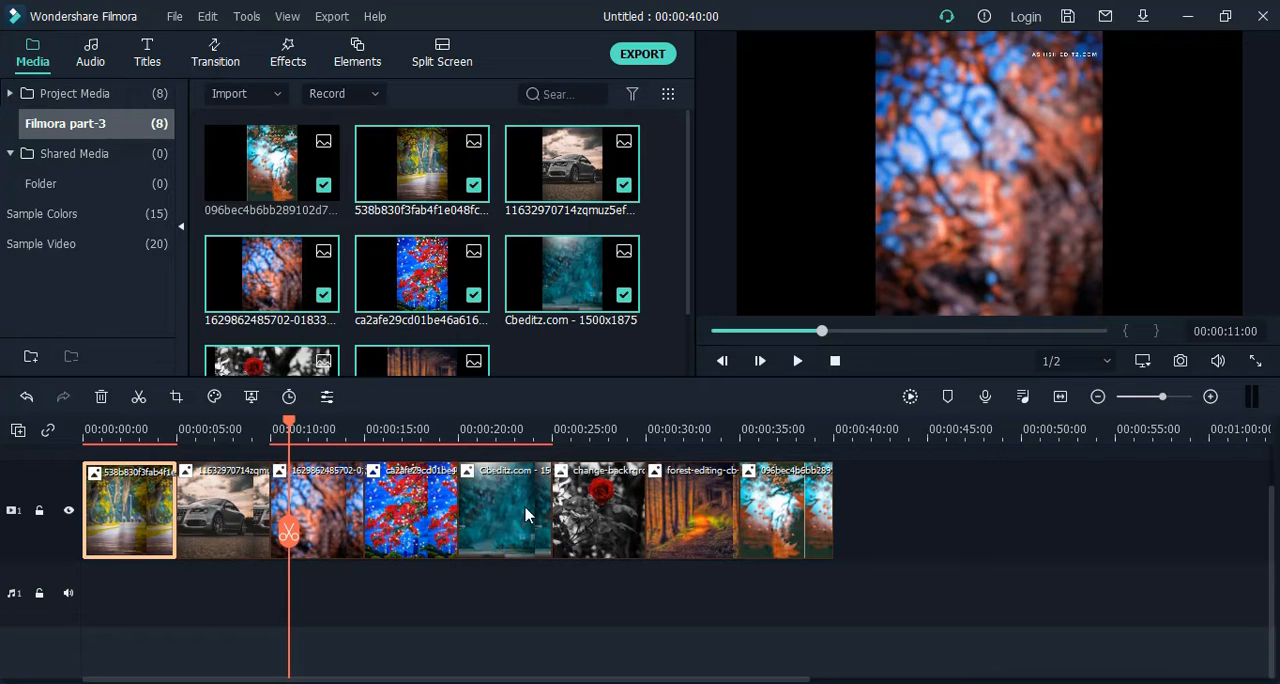
click(610, 525)
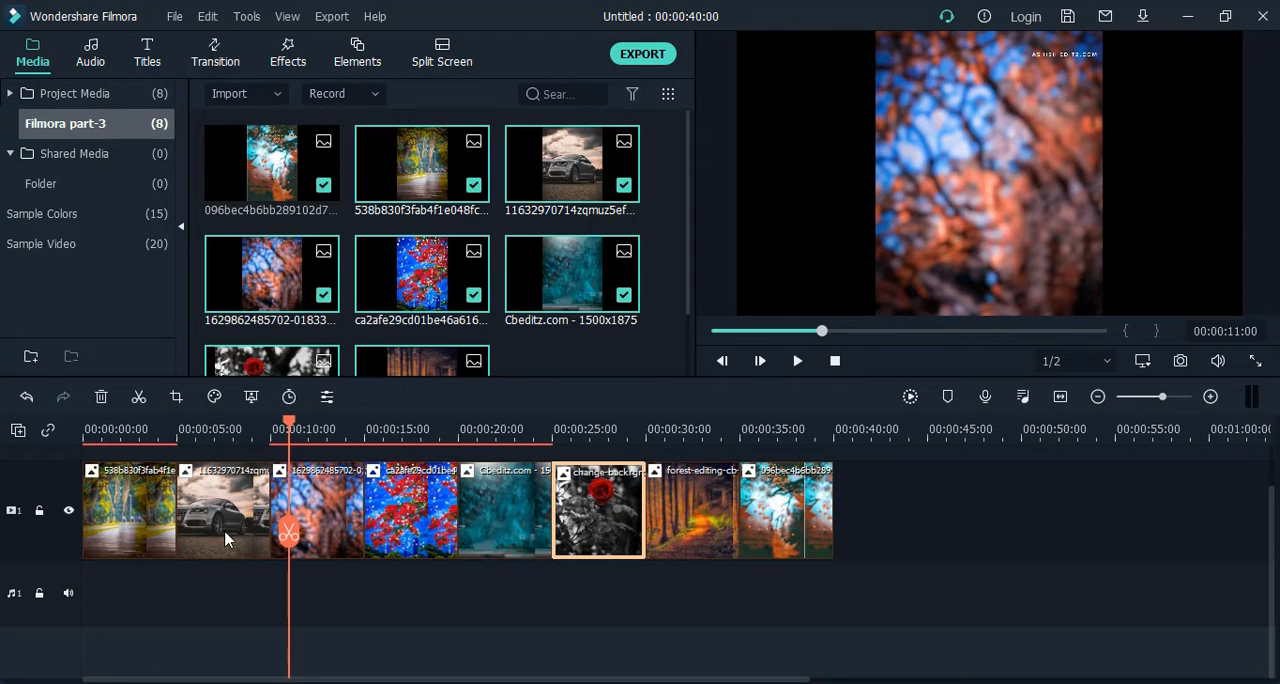
click(881, 538)
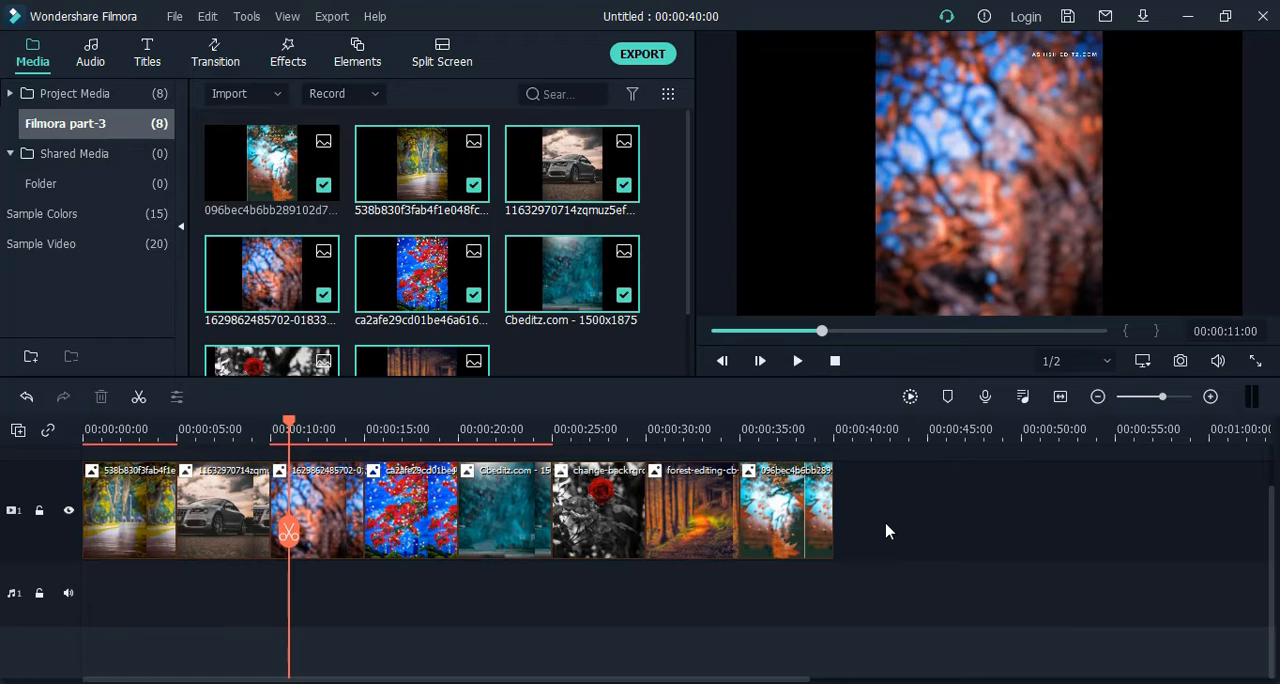
Shift the last seven clips to start at 15 seconds and move the park path clip to start at about 2 seconds.
drag(897, 520, 250, 512)
drag(405, 530, 585, 530)
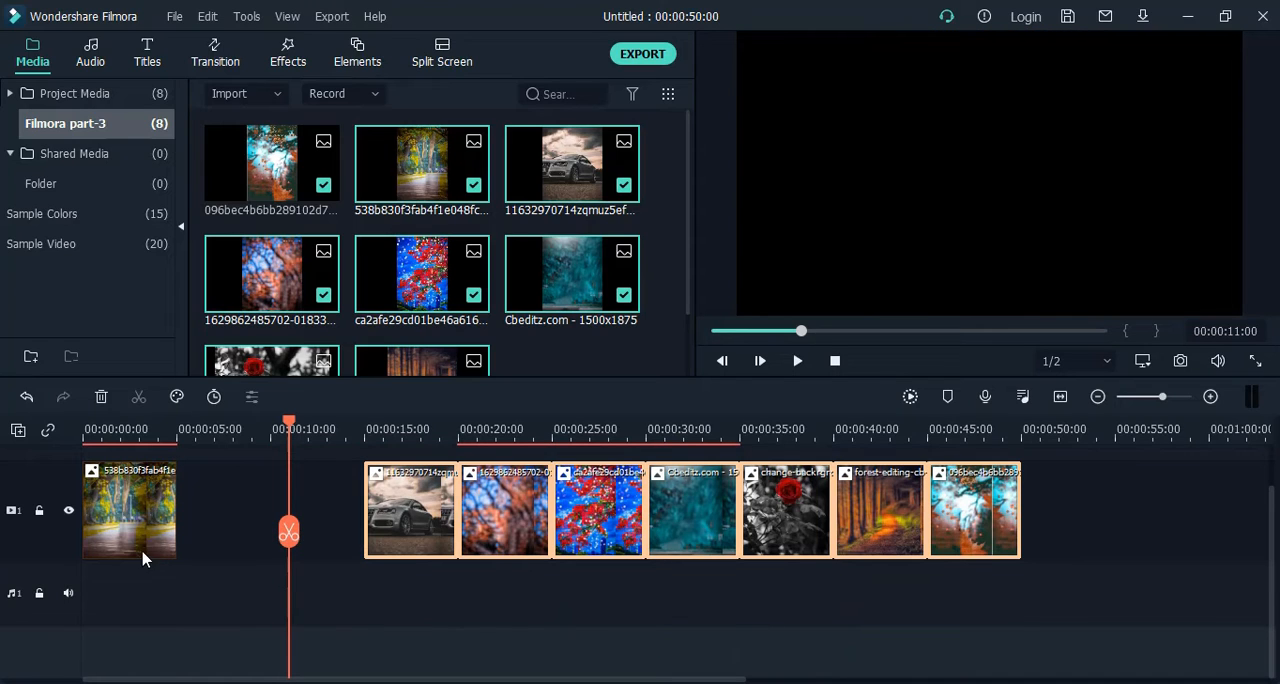
drag(148, 533, 184, 525)
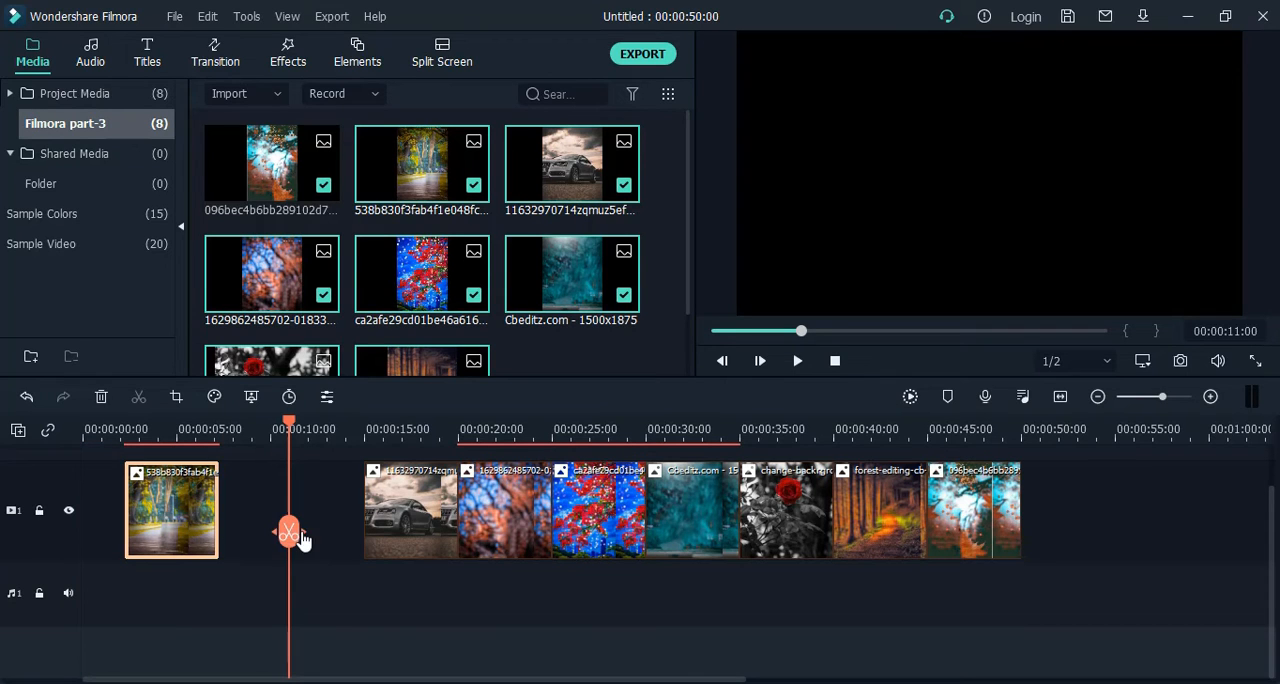
Split the park path clip on video track 1 at 00:00:04:17.
drag(289, 531, 160, 548)
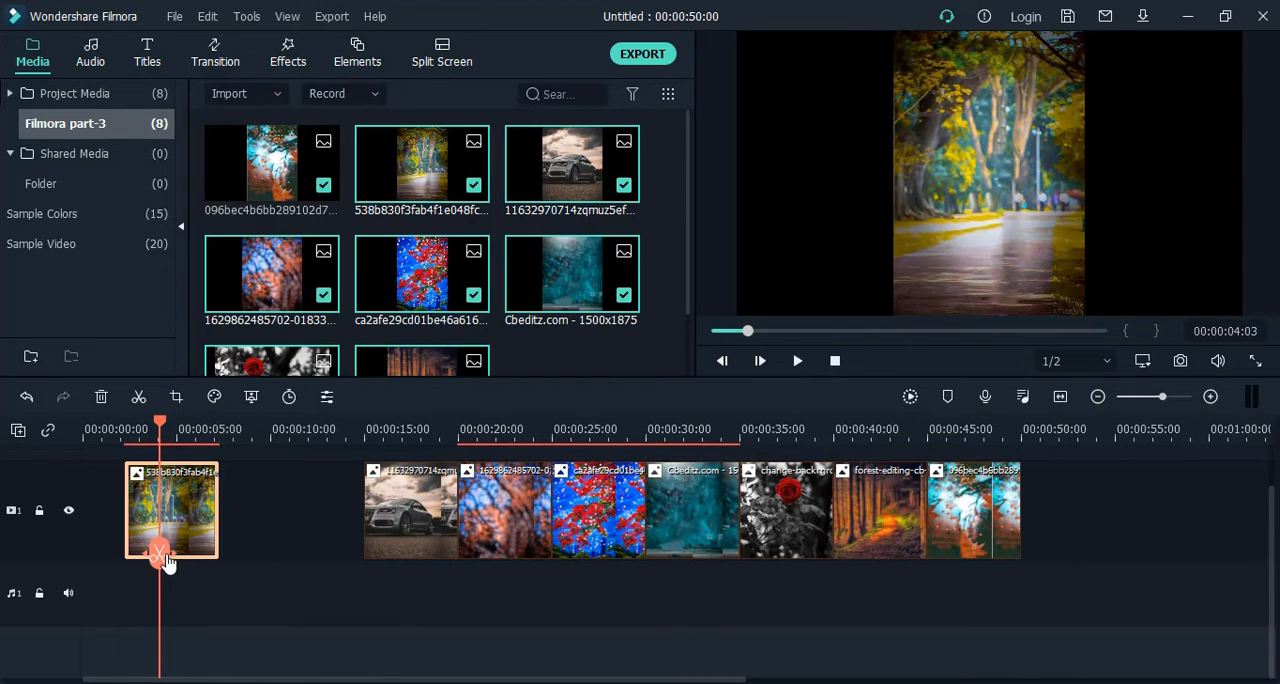
drag(165, 558, 173, 557)
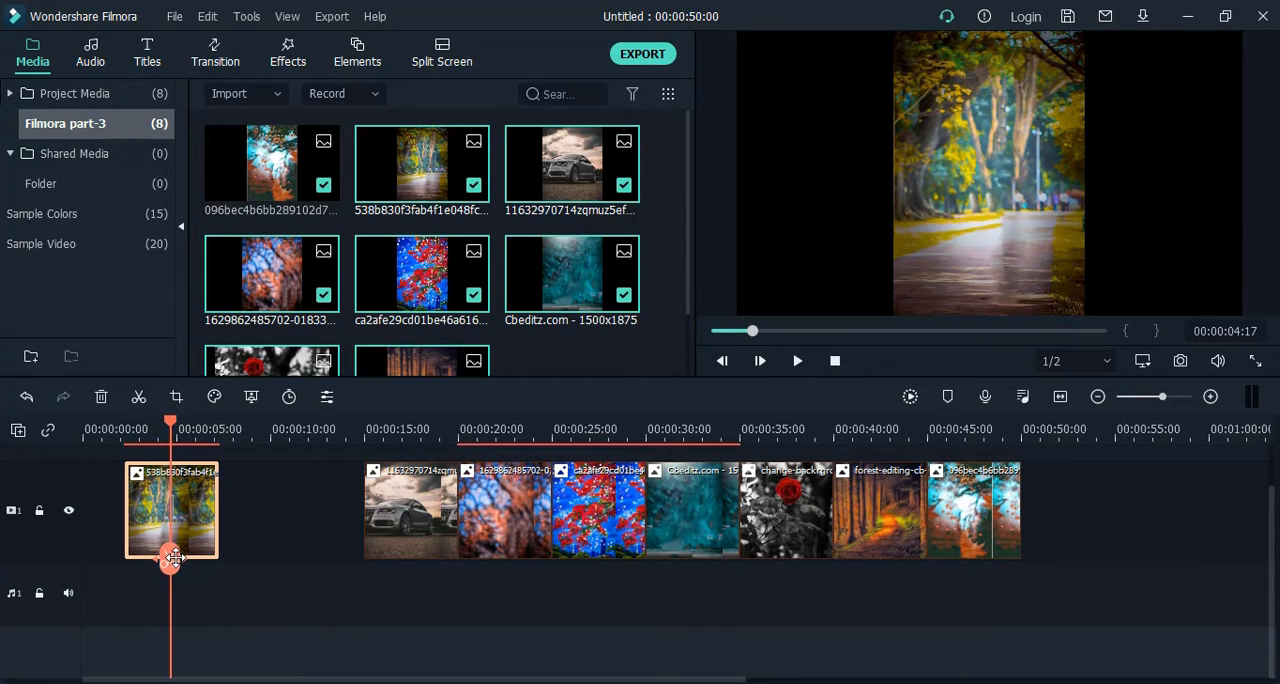
click(139, 398)
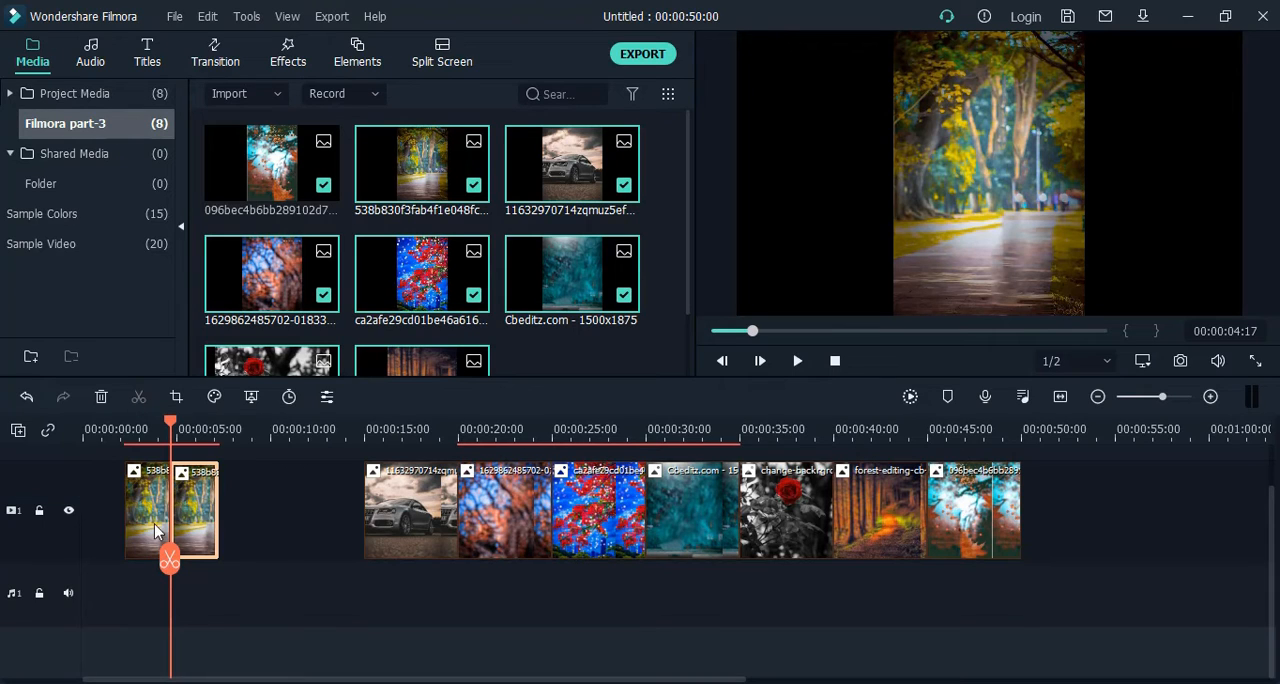
Move the second part of the split park path clip to about 7 seconds and ripple delete it.
drag(212, 524, 260, 524)
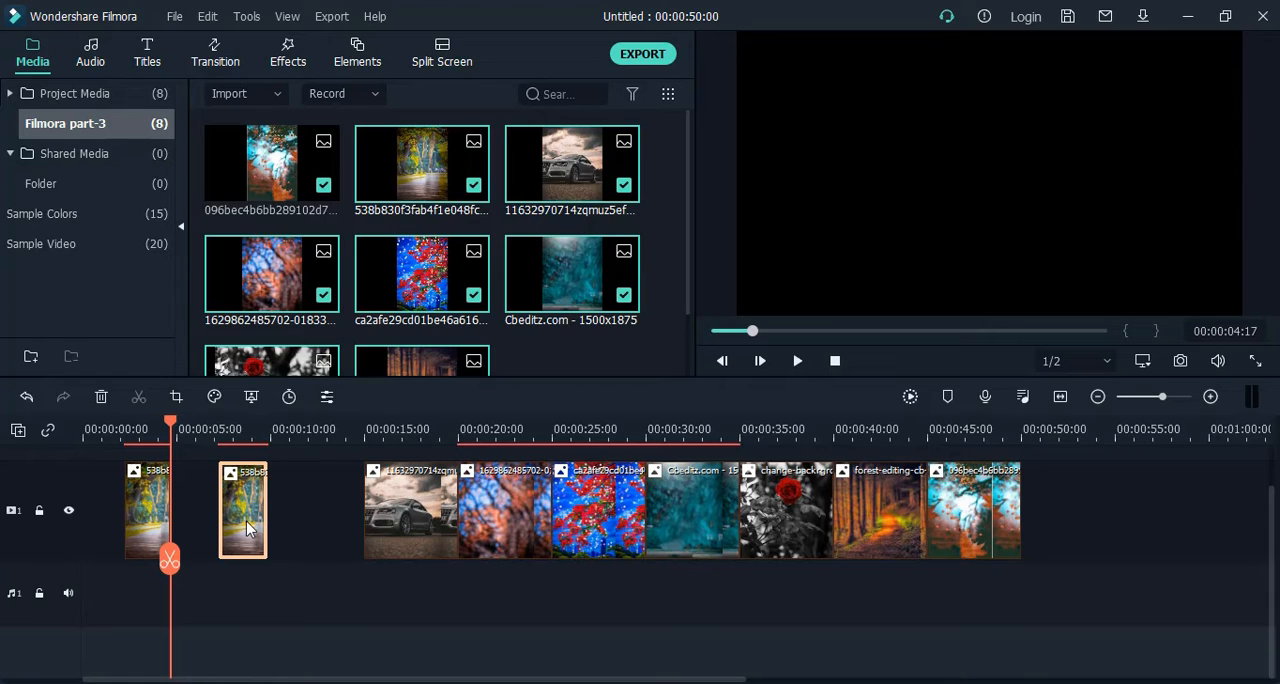
key(shift+Delete)
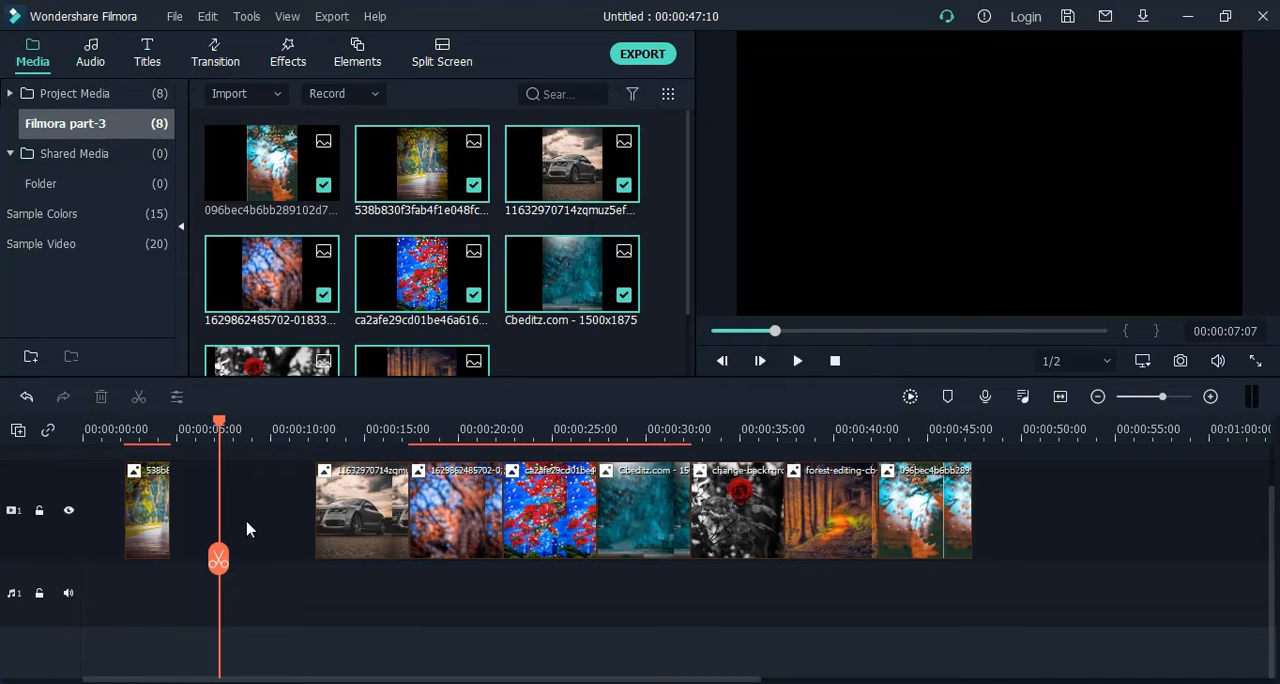
Undo the ripple delete, the move and the split of the park path clip.
click(27, 398)
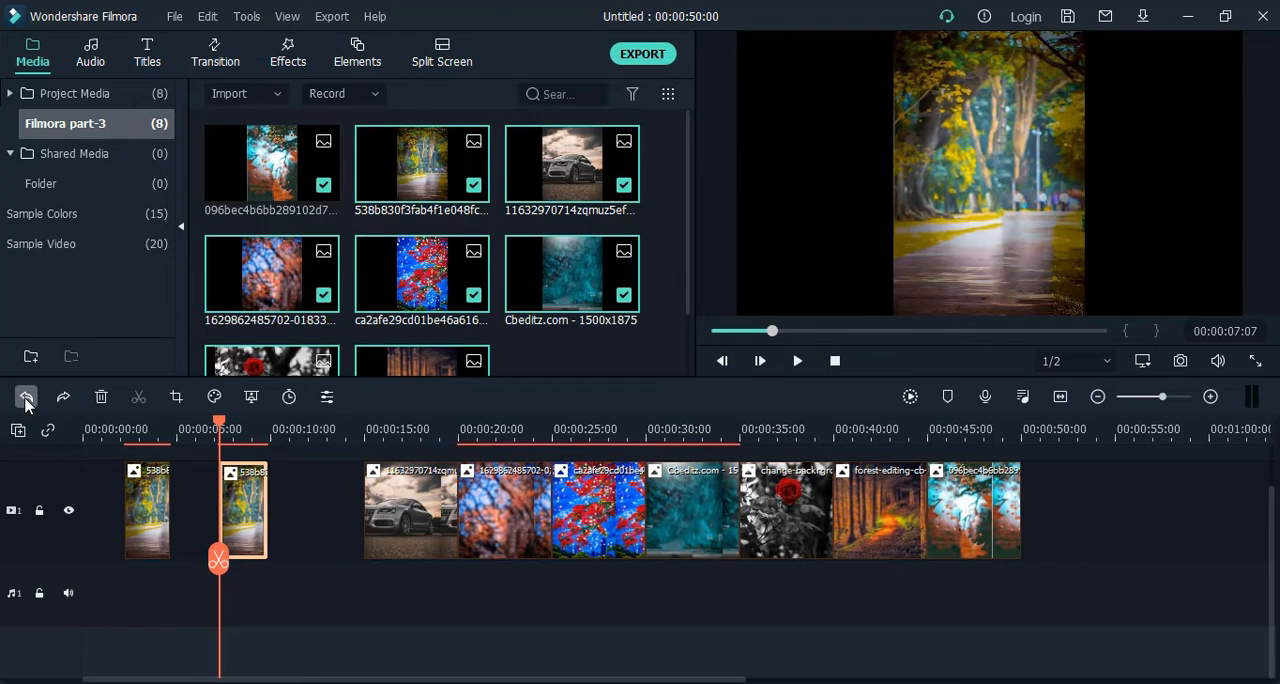
click(27, 398)
click(27, 398)
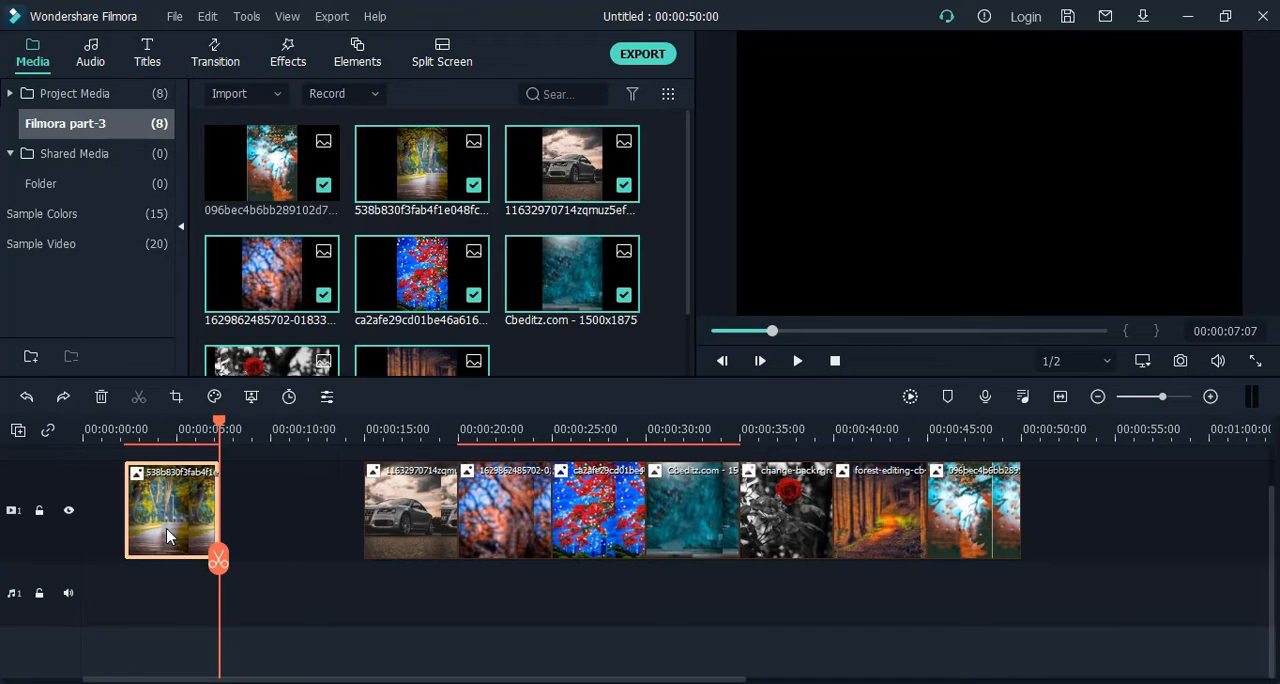
Set the duration of the park path clip to 00:00:03:00.
click(255, 526)
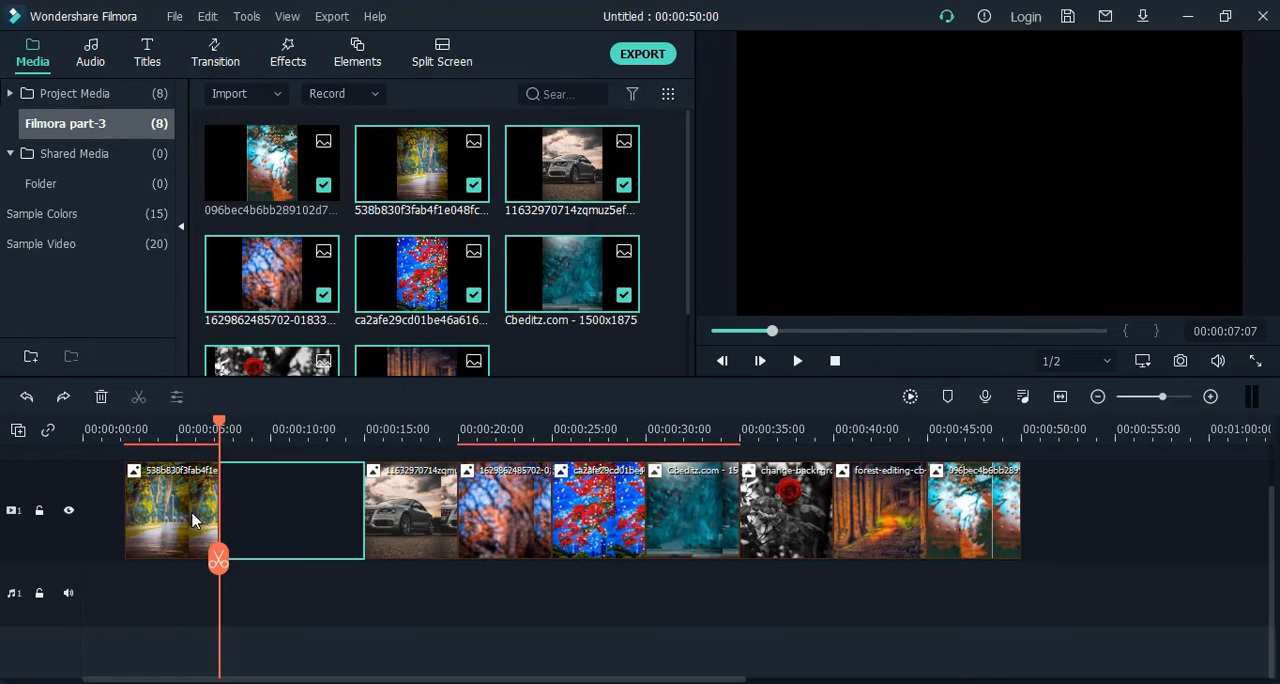
click(193, 521)
right_click(181, 508)
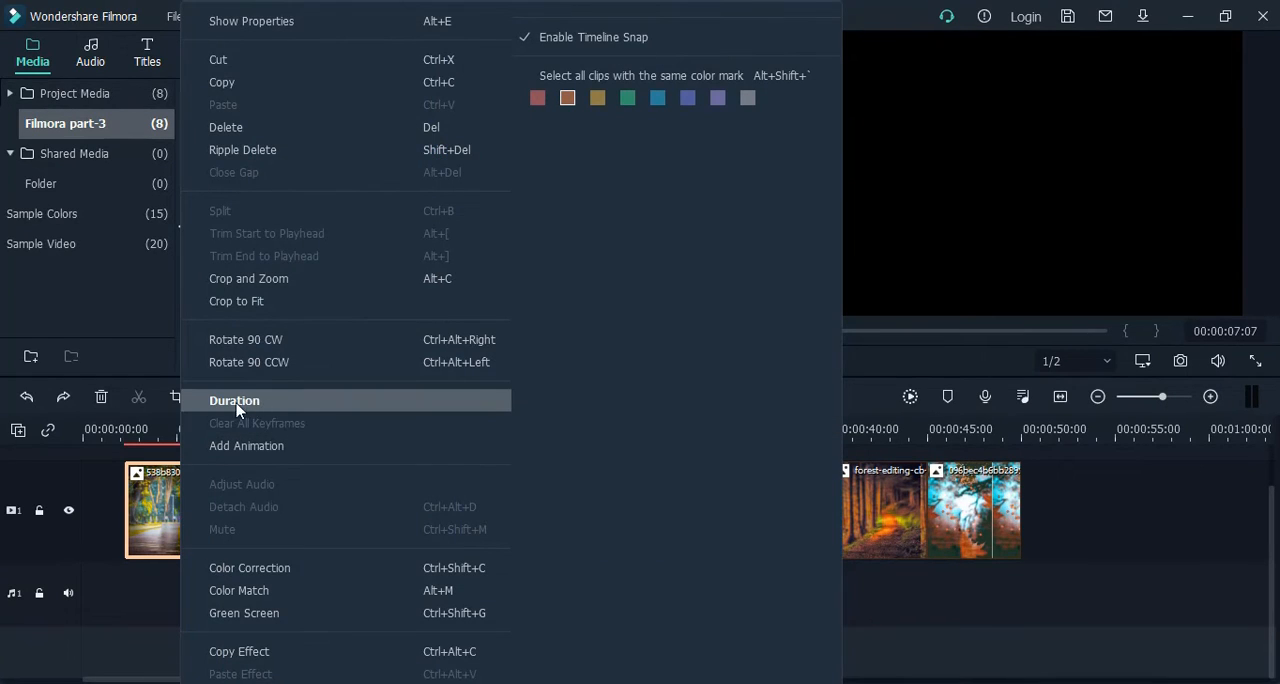
click(271, 401)
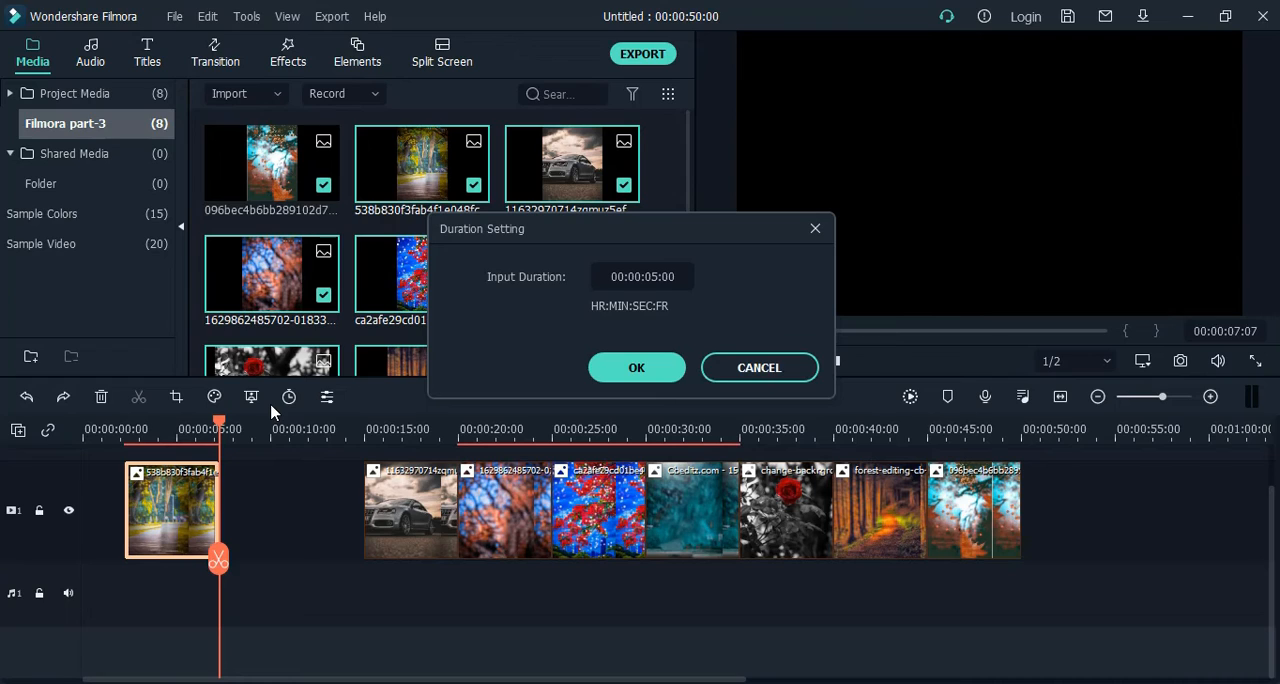
click(652, 276)
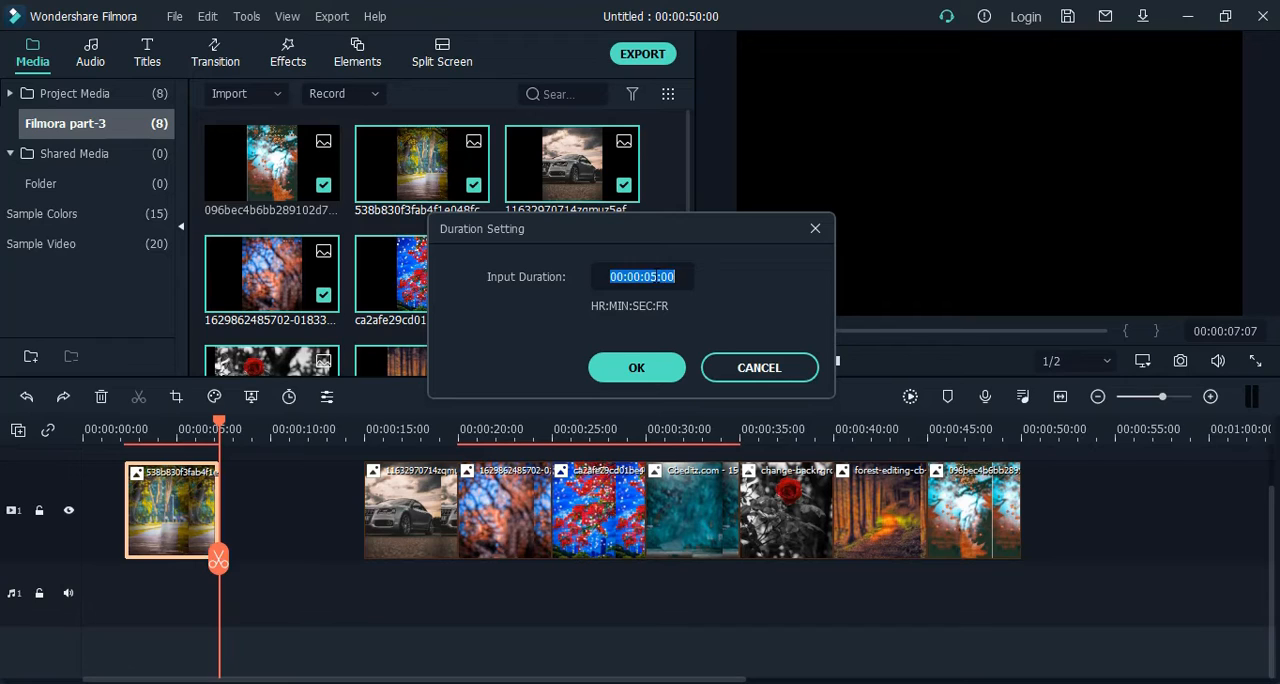
click(657, 276)
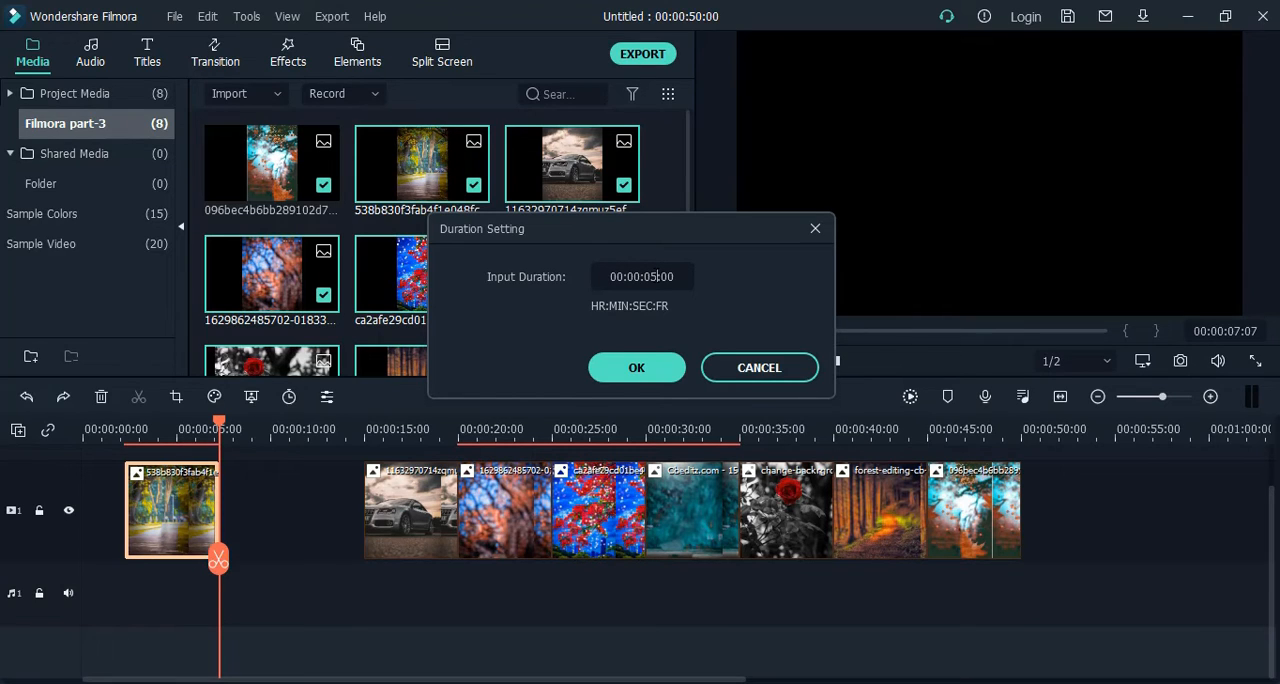
key(BackSpace)
text(3)
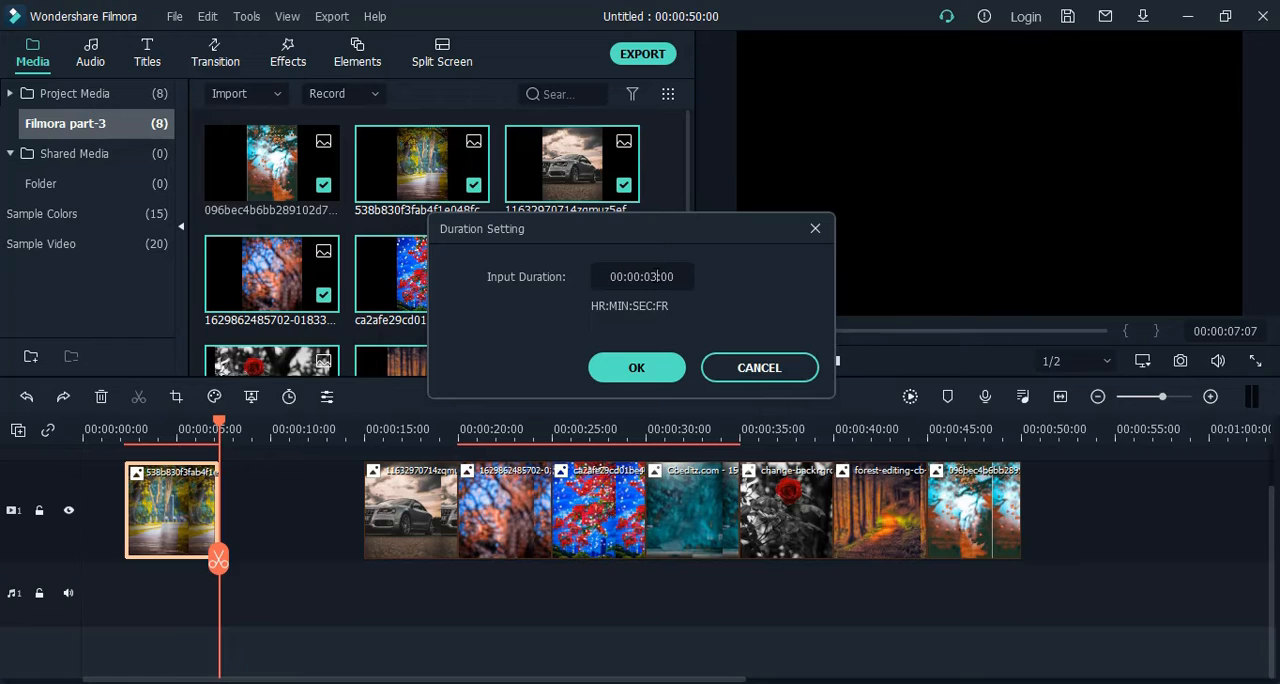
click(643, 369)
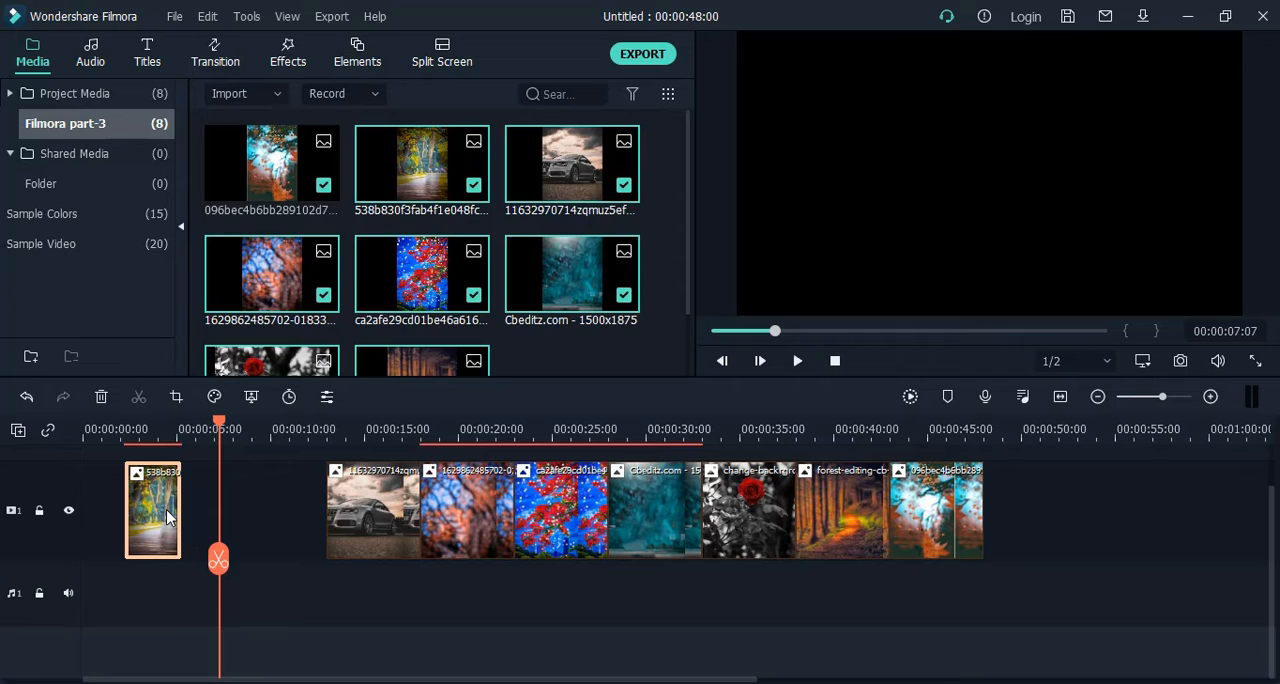
Select the other seven clips together and set their duration to 00:00:03:00.
click(293, 527)
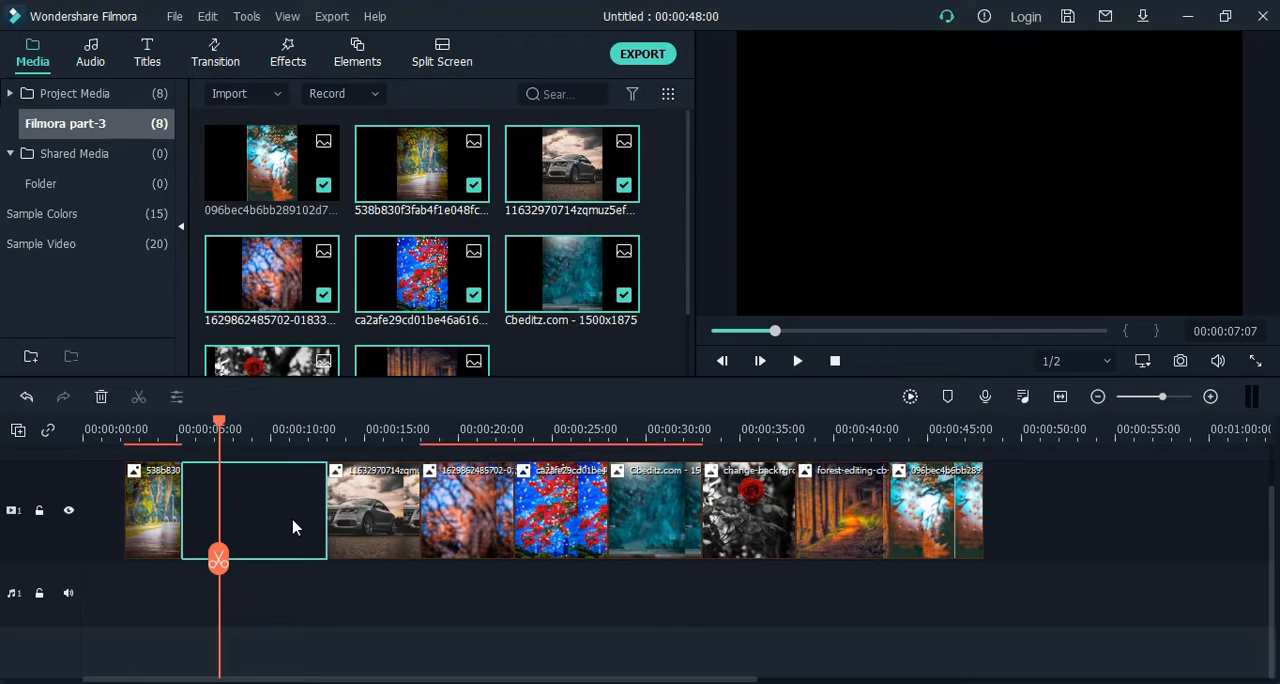
drag(1024, 533, 405, 531)
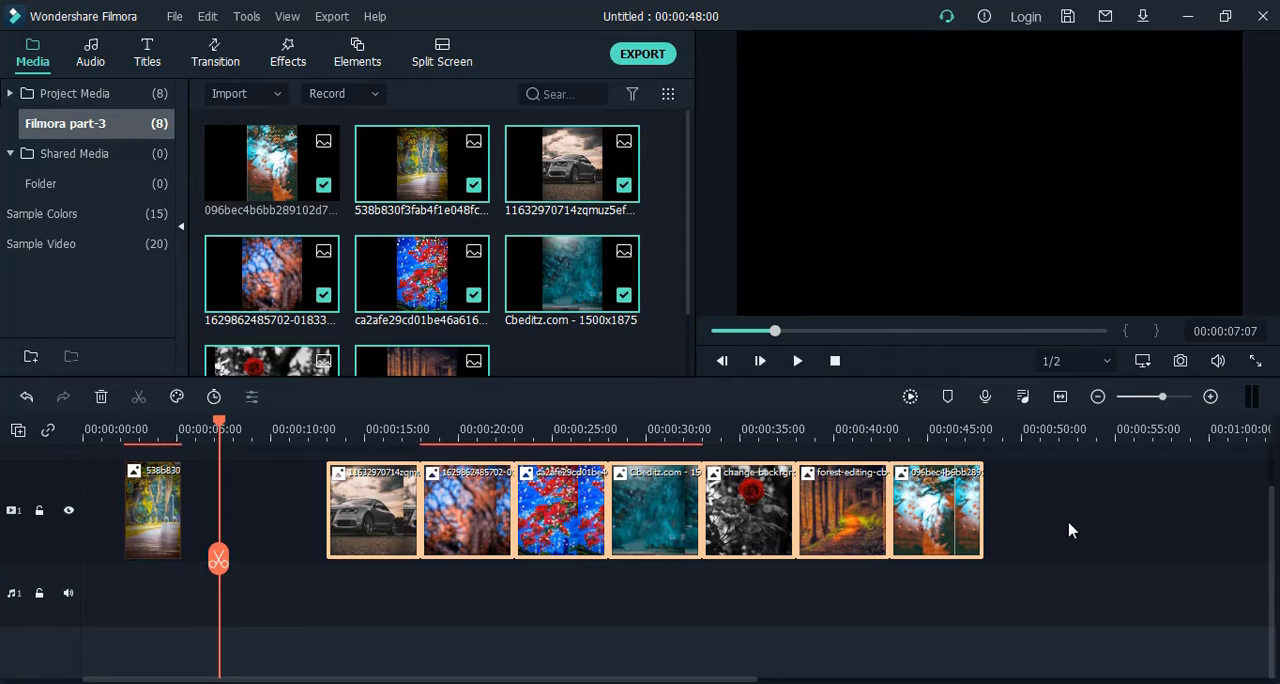
drag(1062, 518, 400, 520)
right_click(393, 520)
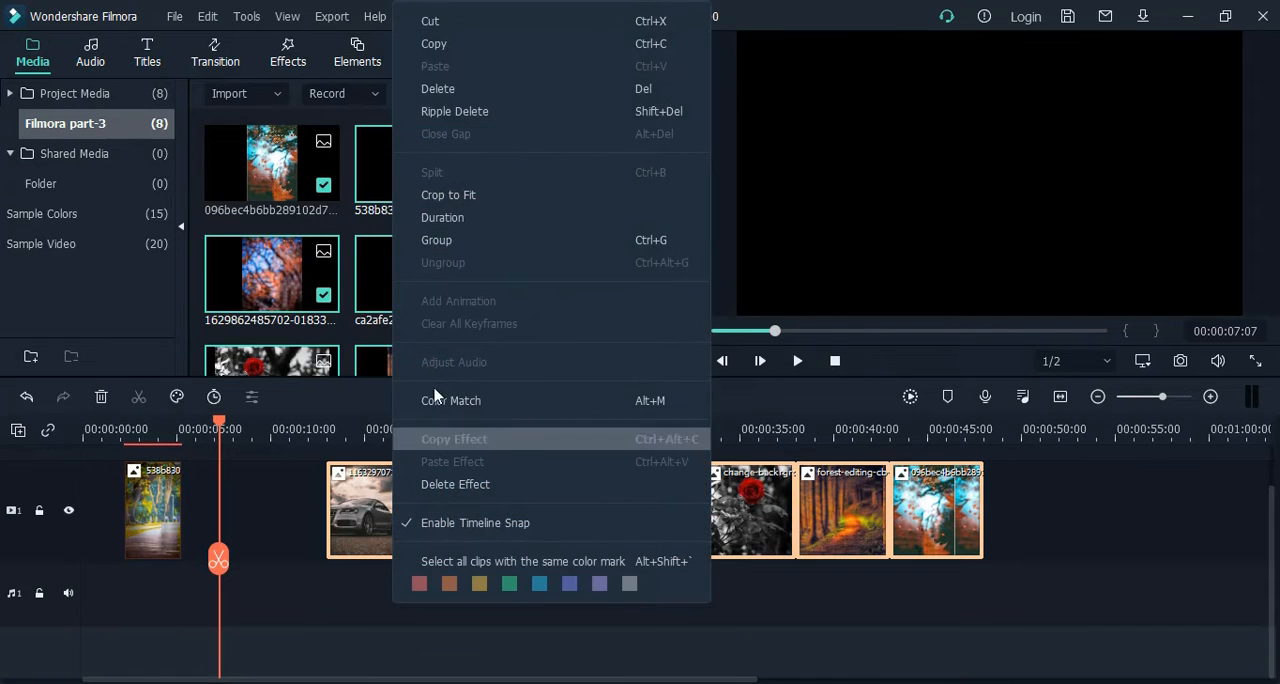
click(472, 220)
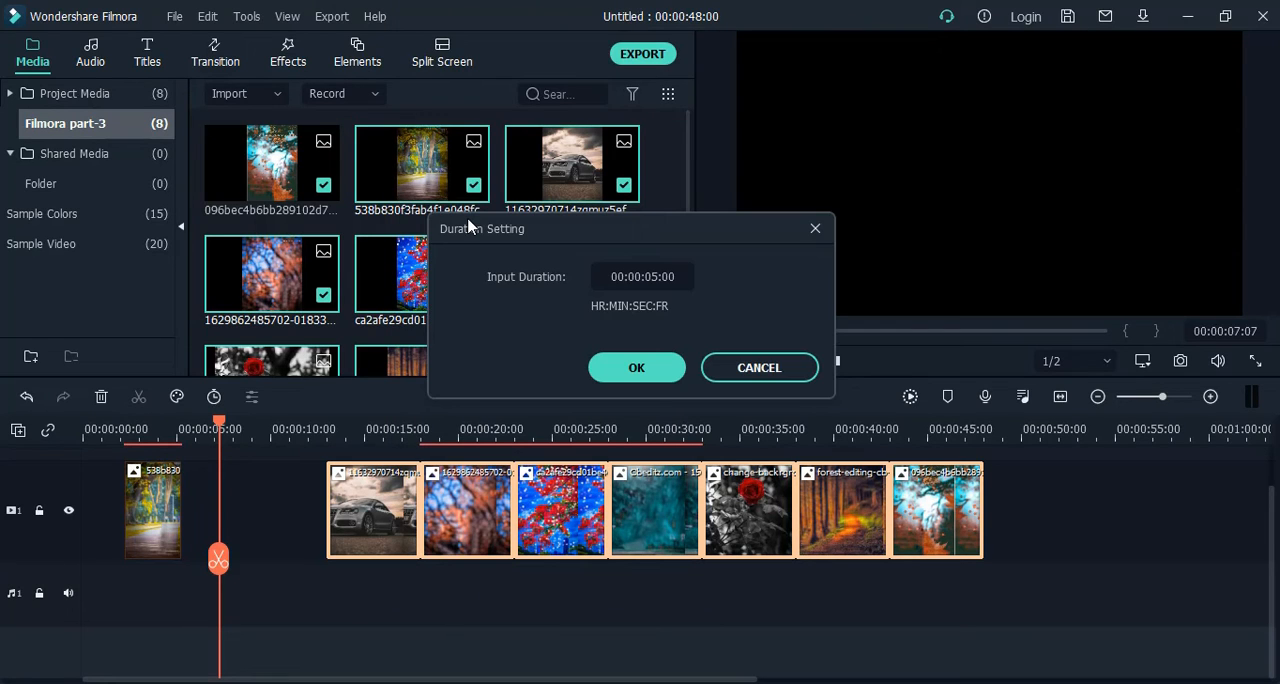
click(653, 276)
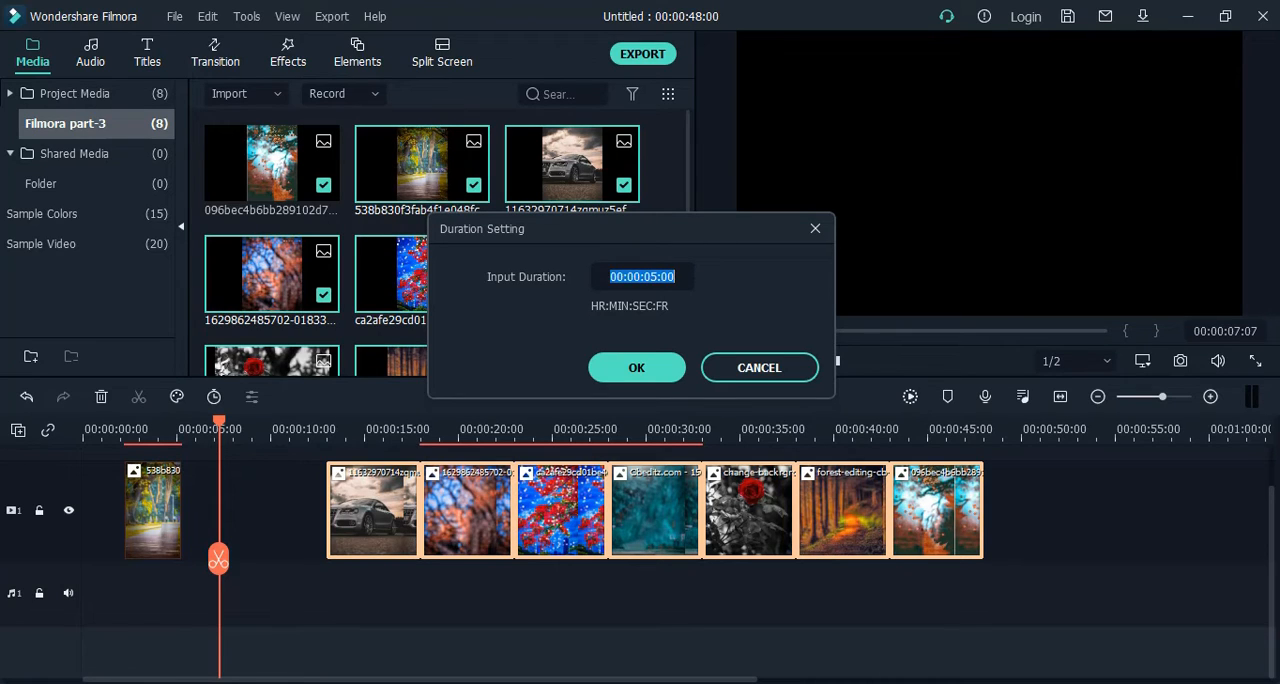
click(656, 276)
key(BackSpace)
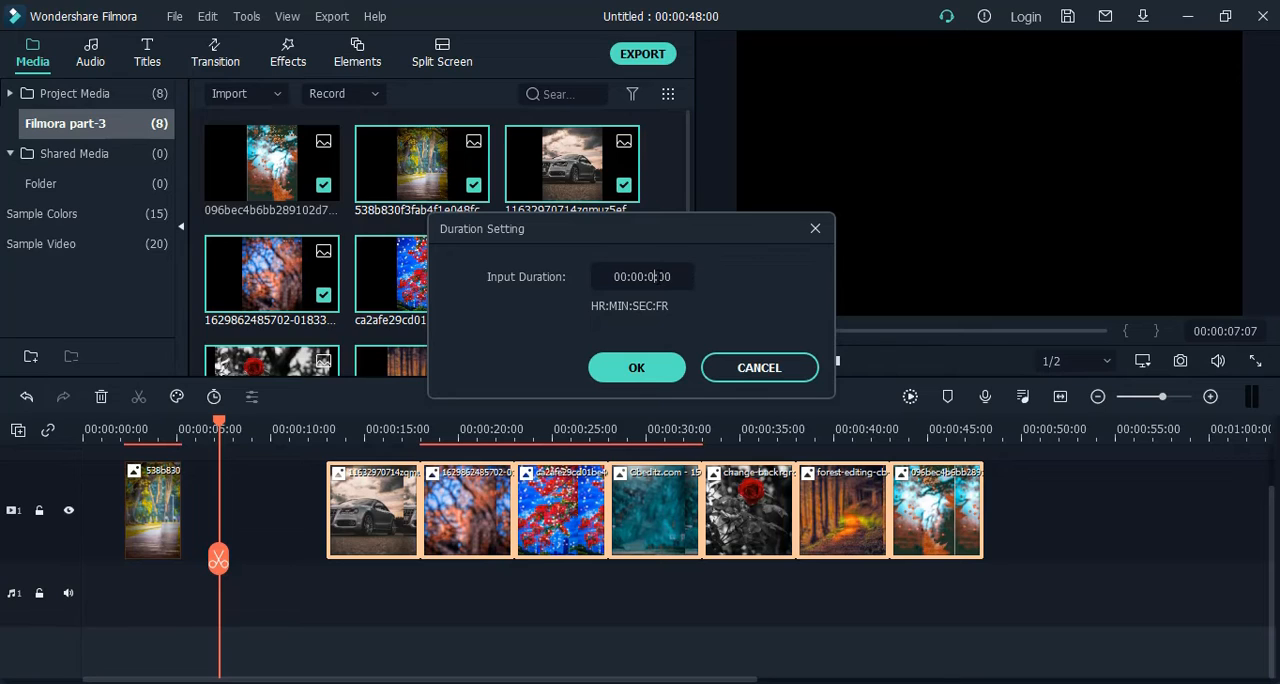
text(3)
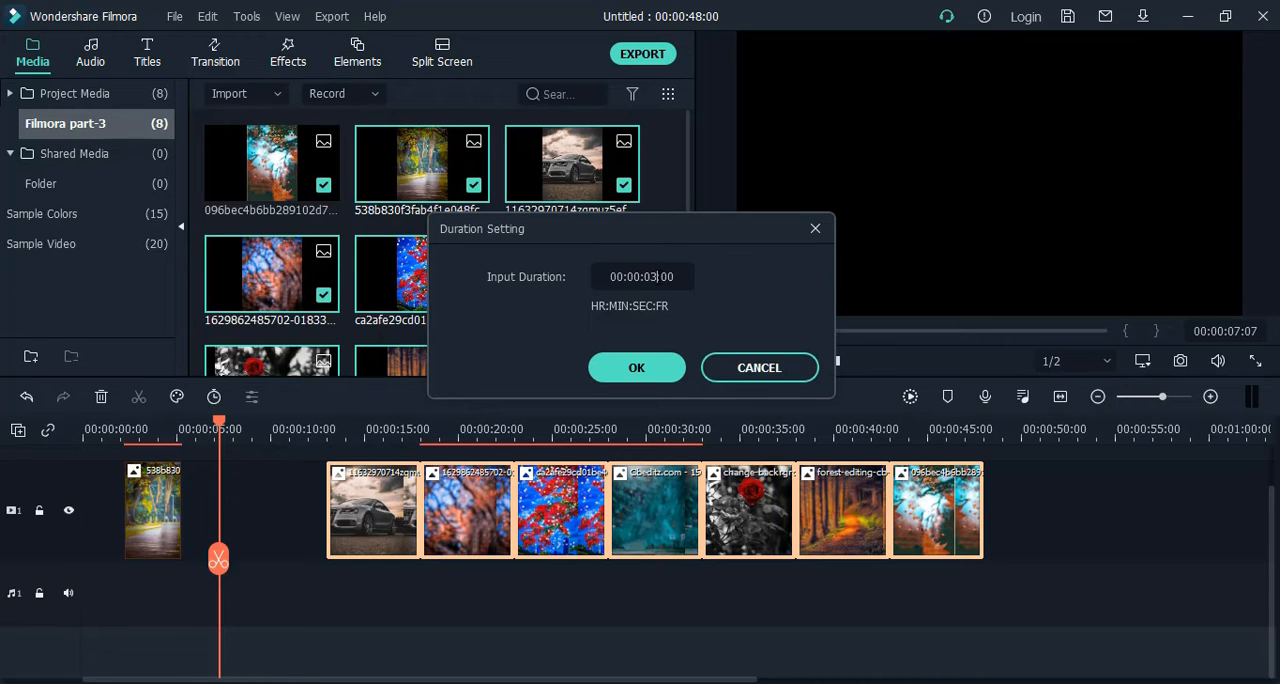
click(676, 370)
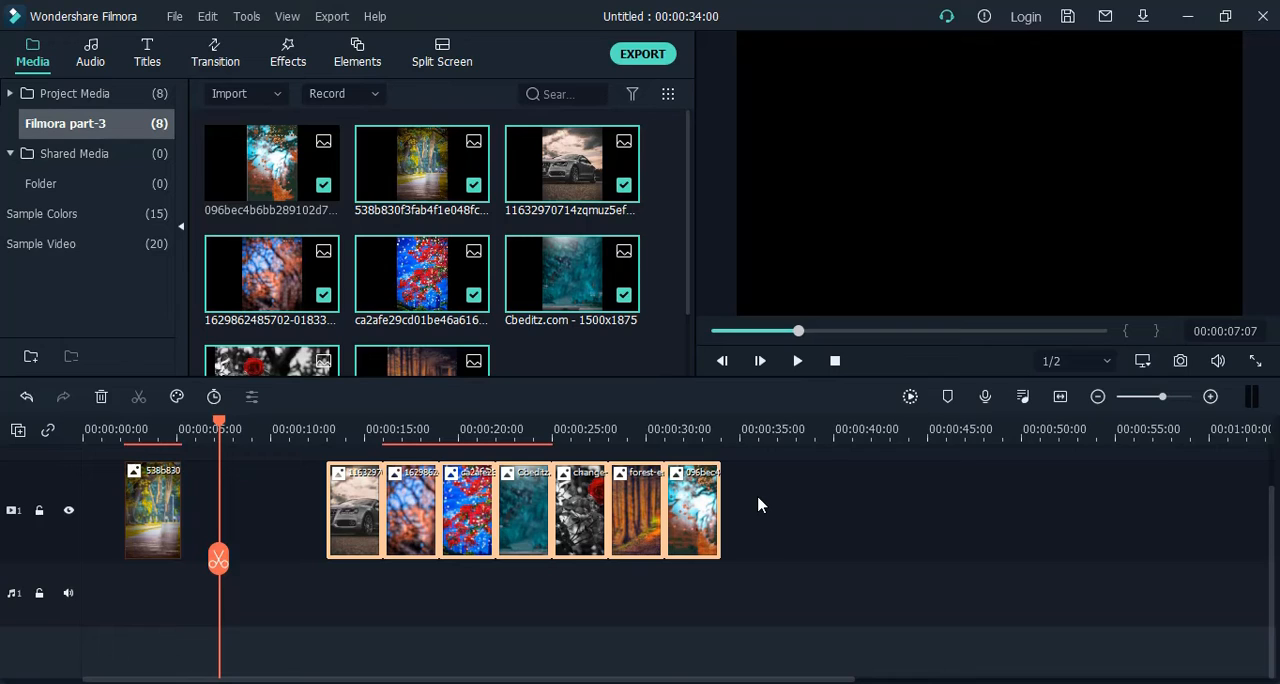
Move the seven clips back to close the gap after the park path clip, and shift the whole sequence to the track's start.
drag(808, 520, 108, 566)
click(680, 500)
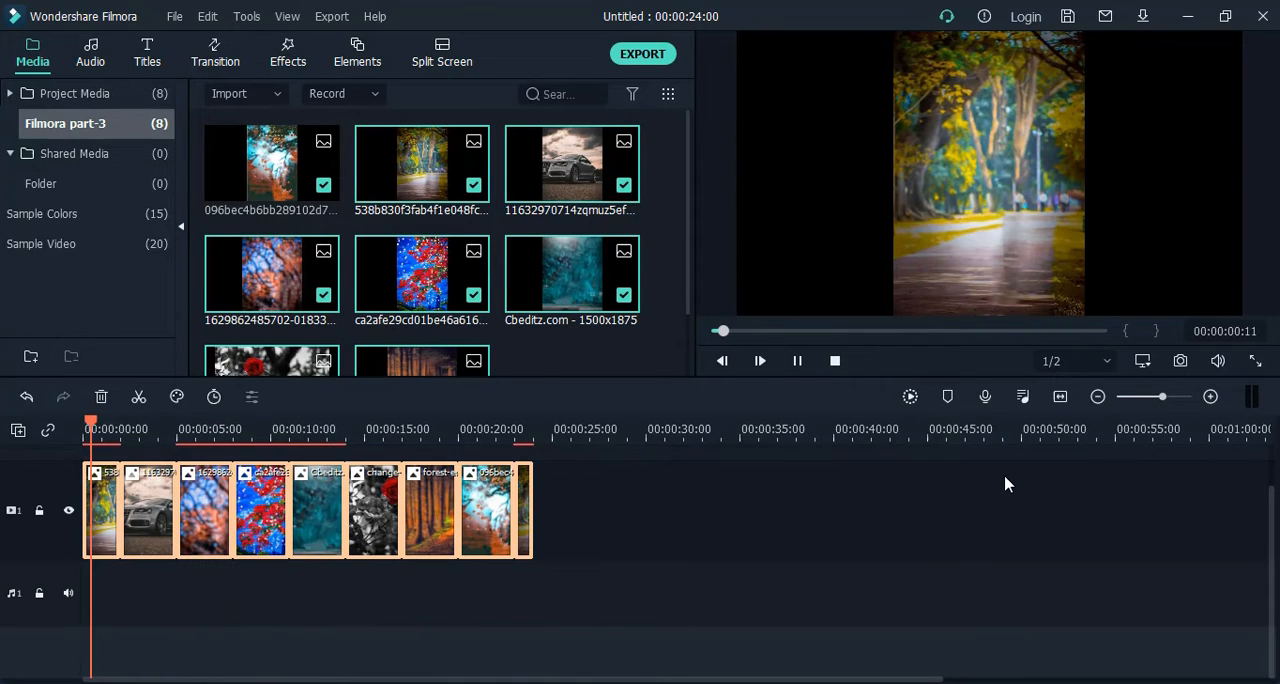
Play the shortened sequence up to 00:00:14:09 and return the playhead to 00:00:04:03 on the car clip.
key(space)
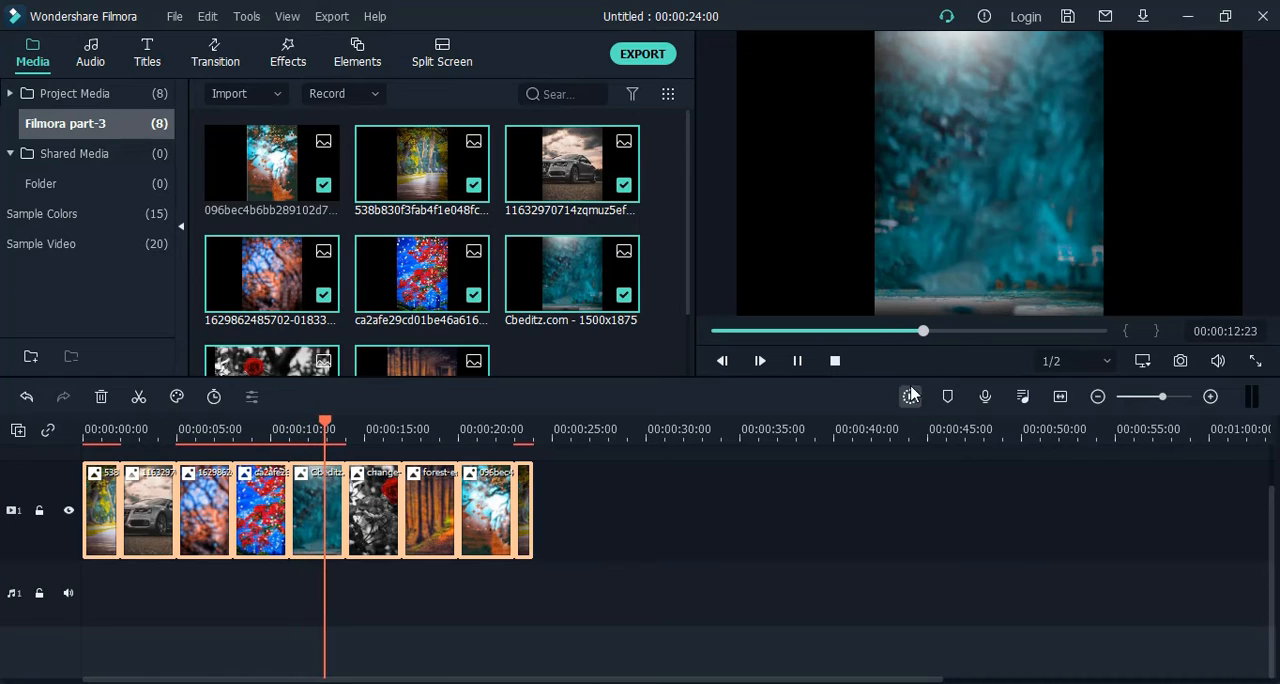
click(798, 362)
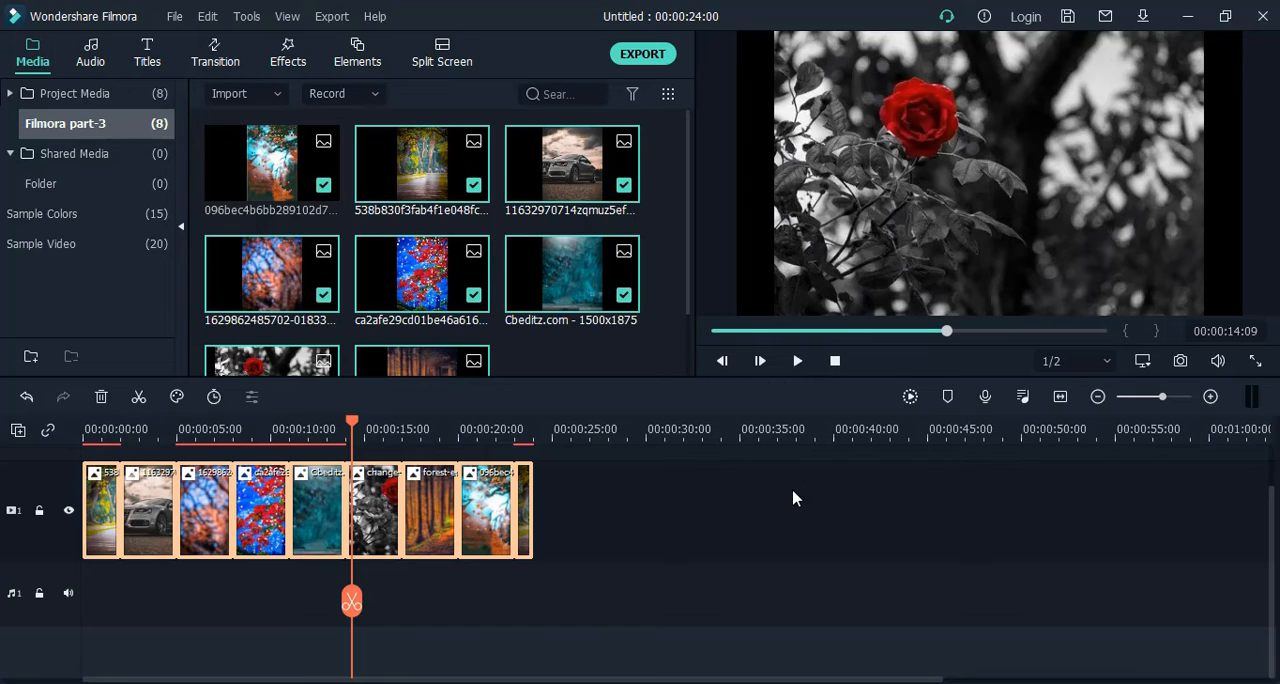
drag(352, 603, 160, 614)
scroll(652, 527, up, 1)
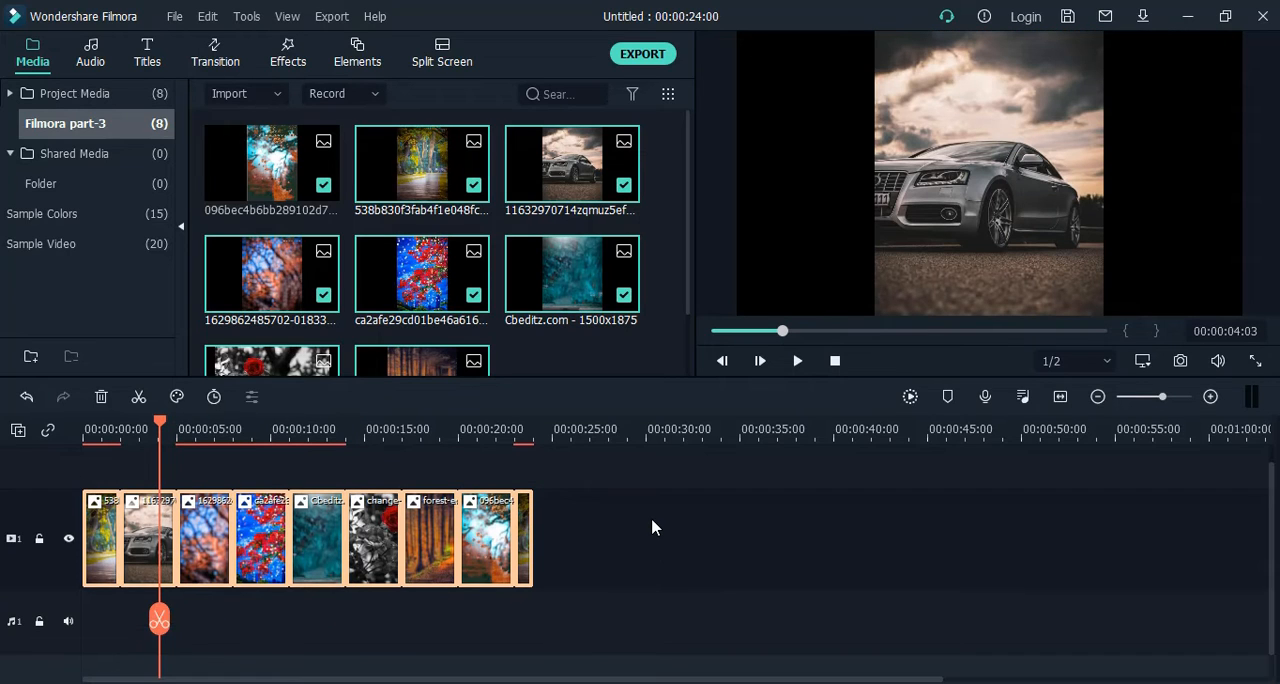
Move the playhead to 00:00:02:00 at the cut between the park path and car clips, and show the Basic transitions.
scroll(652, 527, up, 1)
drag(160, 620, 120, 638)
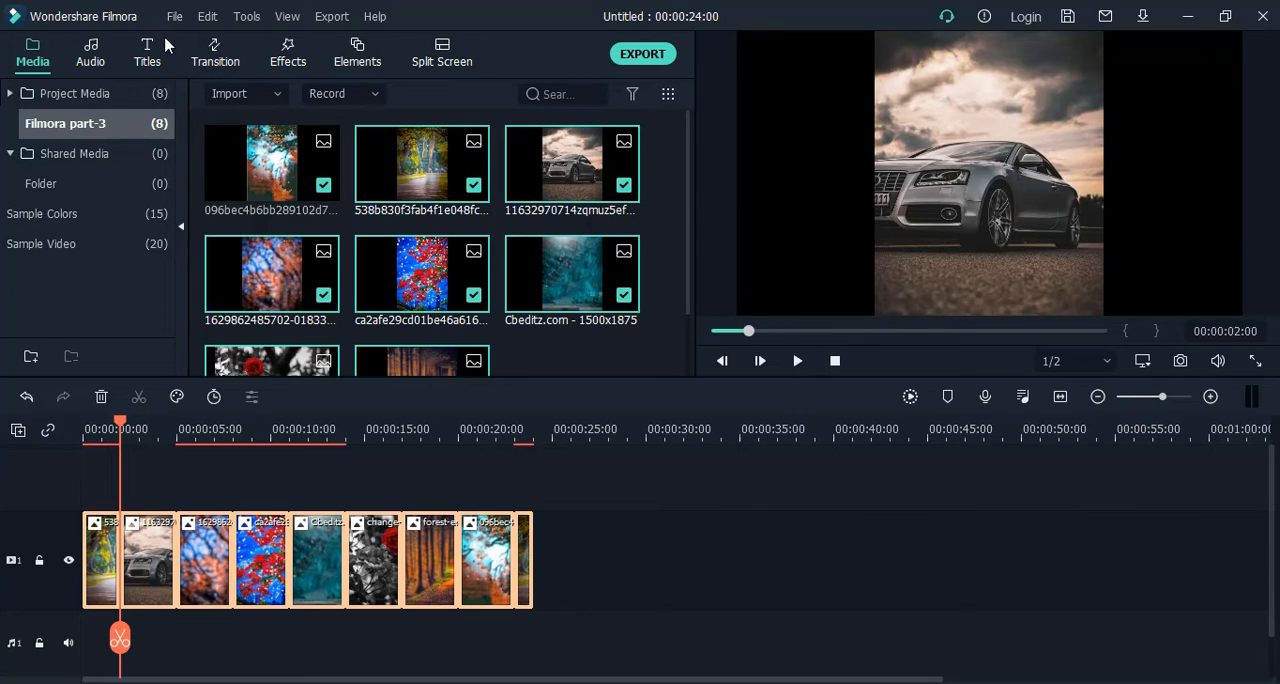
click(203, 66)
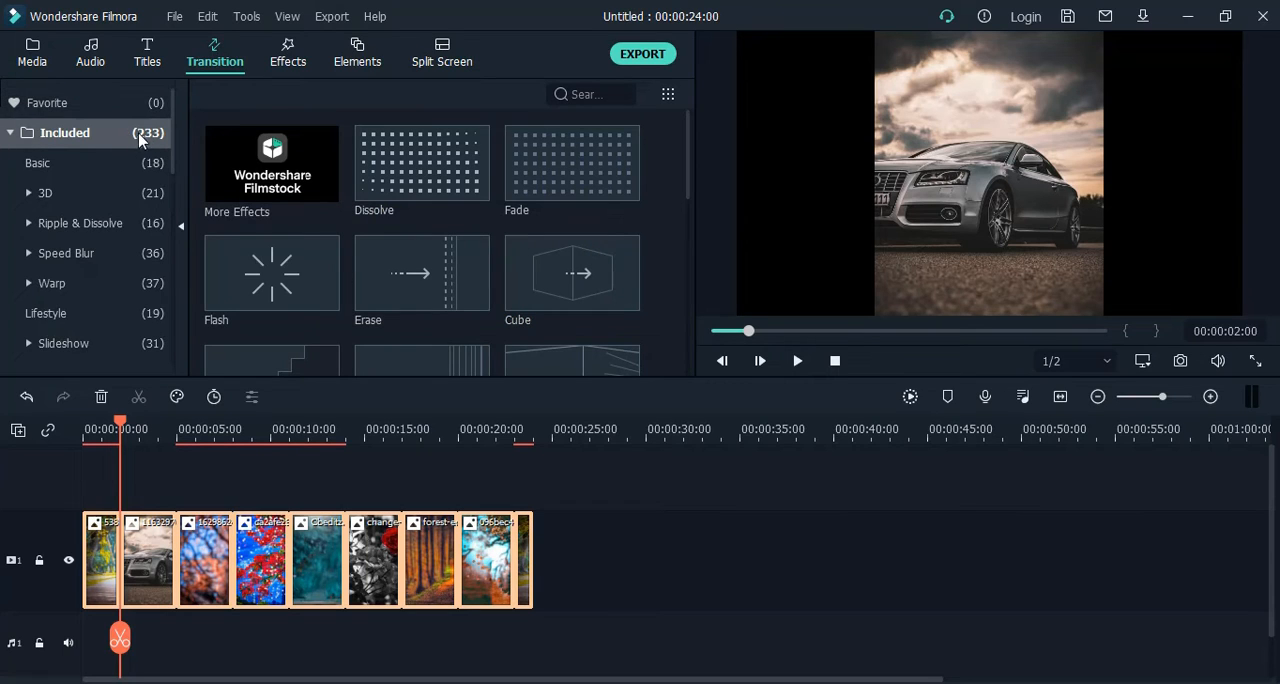
click(70, 163)
click(97, 198)
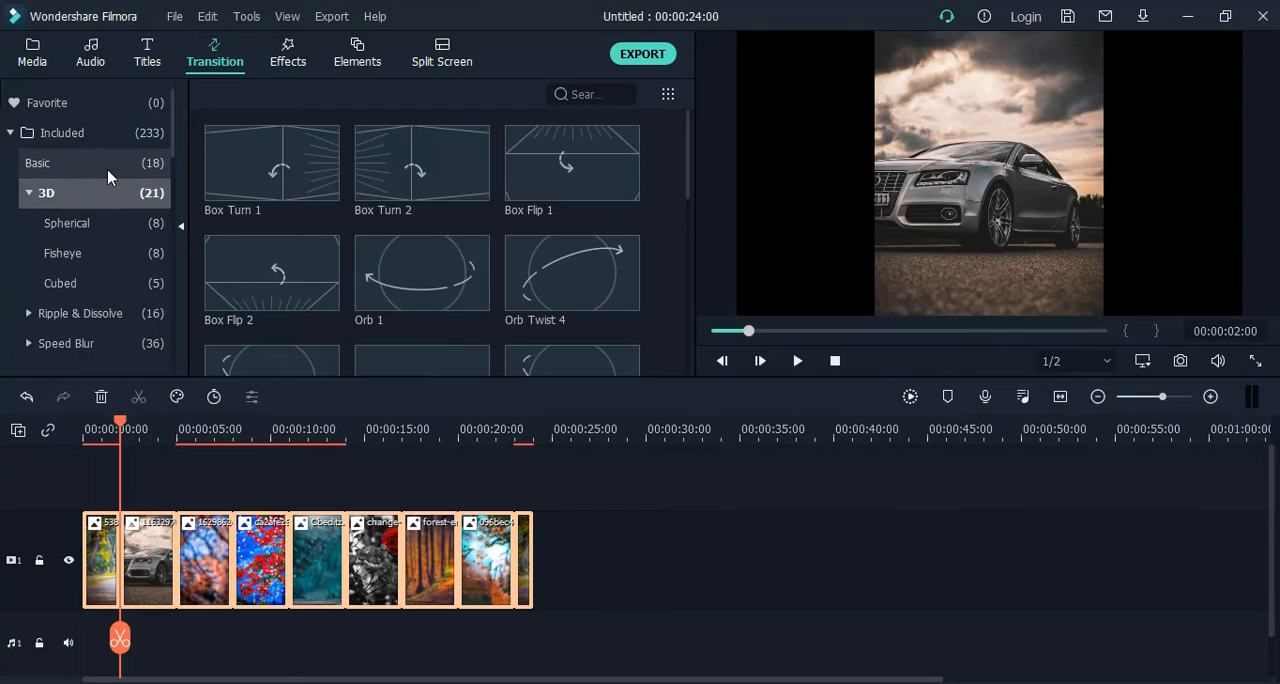
click(107, 168)
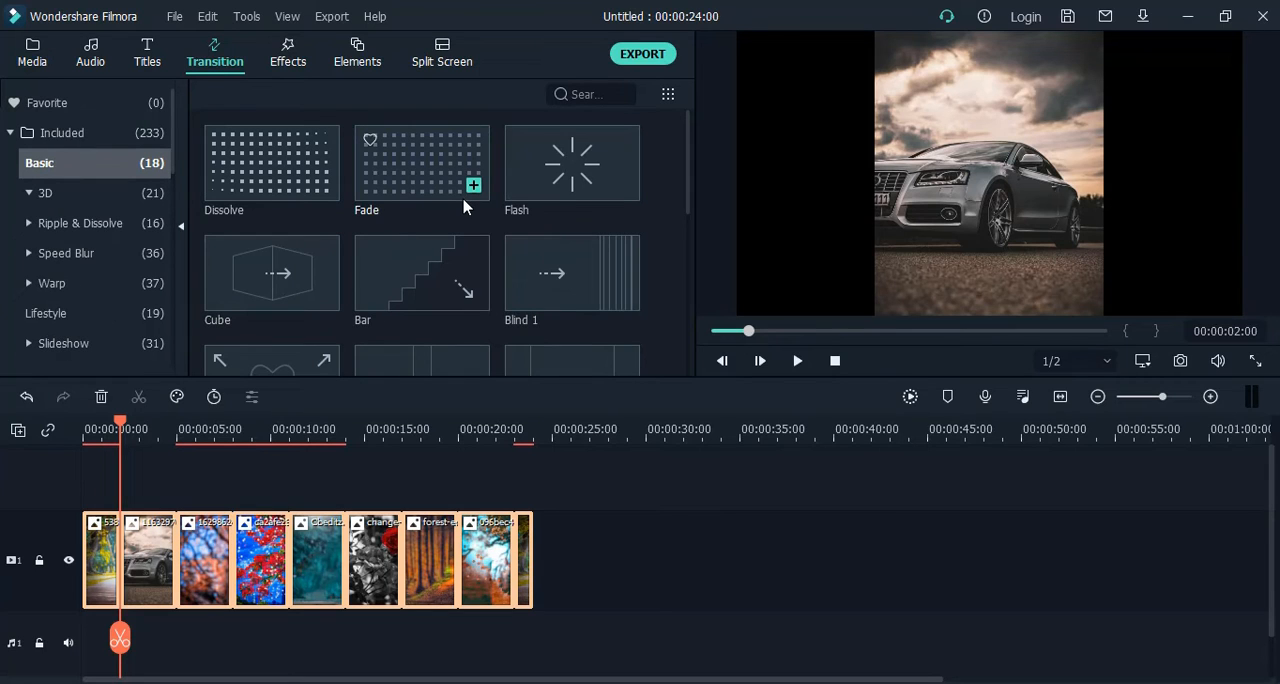
Preview the Cube transition and place it at the cut between the park path and car clips.
click(279, 270)
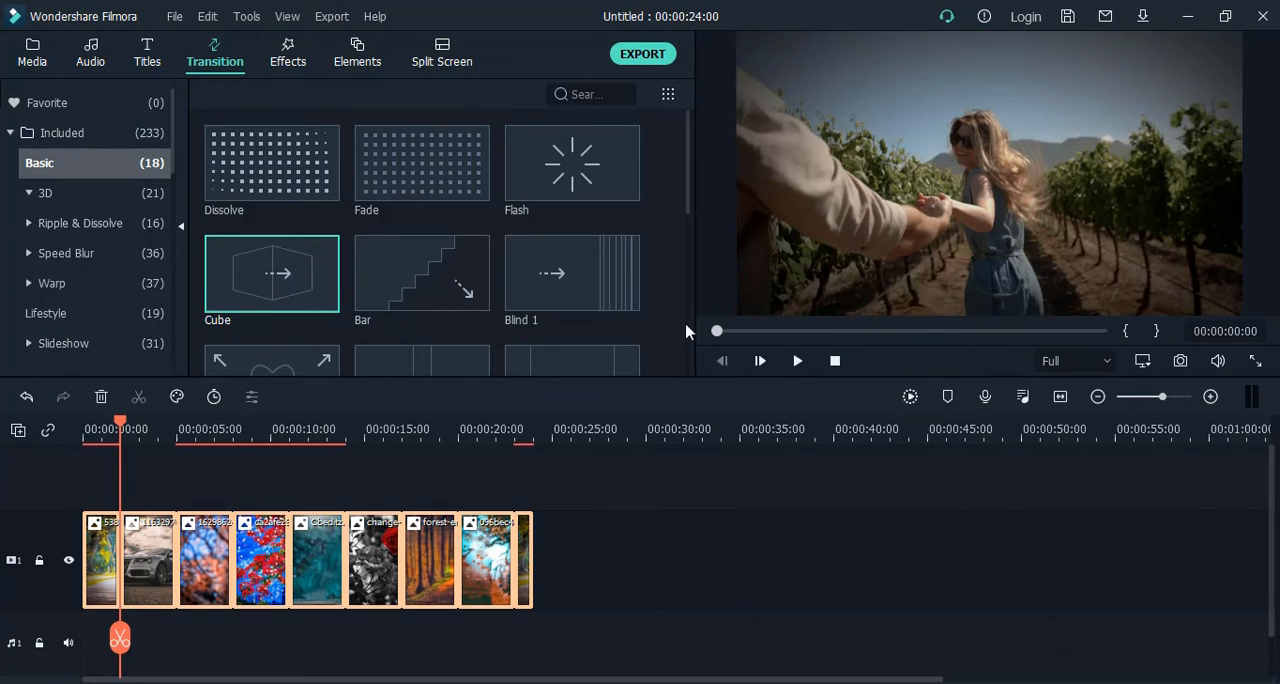
click(797, 361)
mouse_move(265, 286)
drag(265, 285, 116, 500)
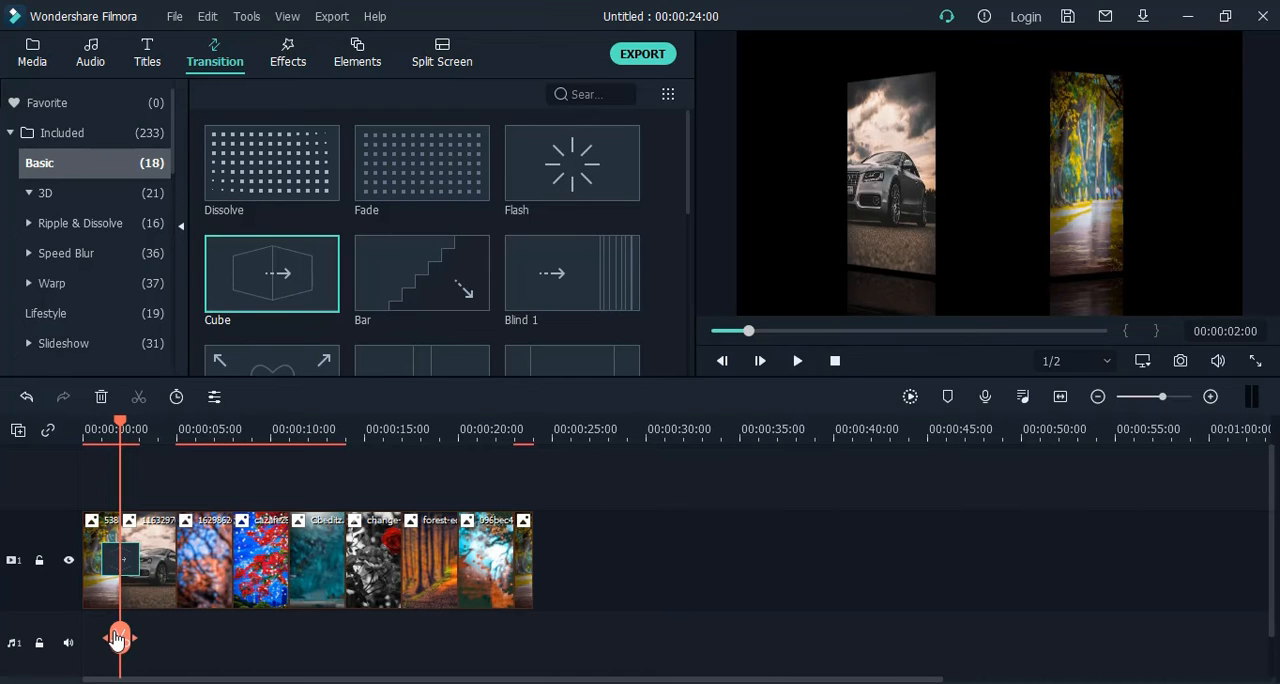
Play the sequence from the start to 00:00:17:00 to check the Cube transition, and move the playhead to 00:00:20:01.
drag(118, 638, 76, 634)
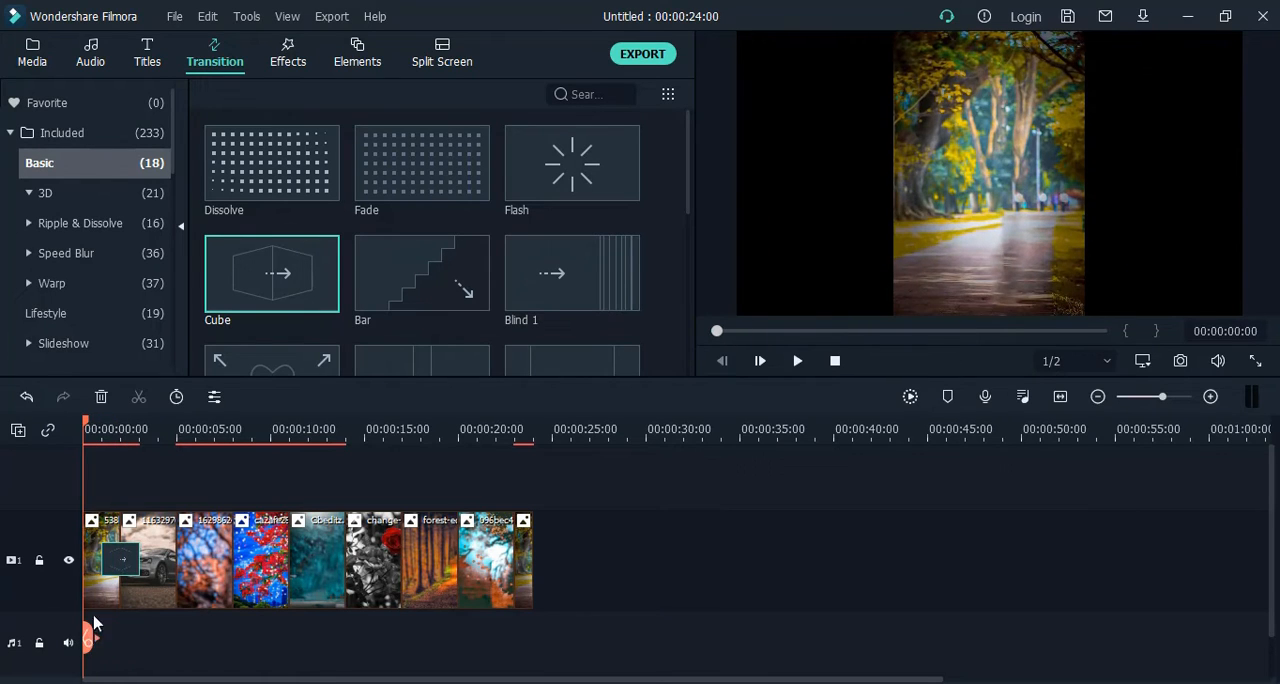
click(797, 361)
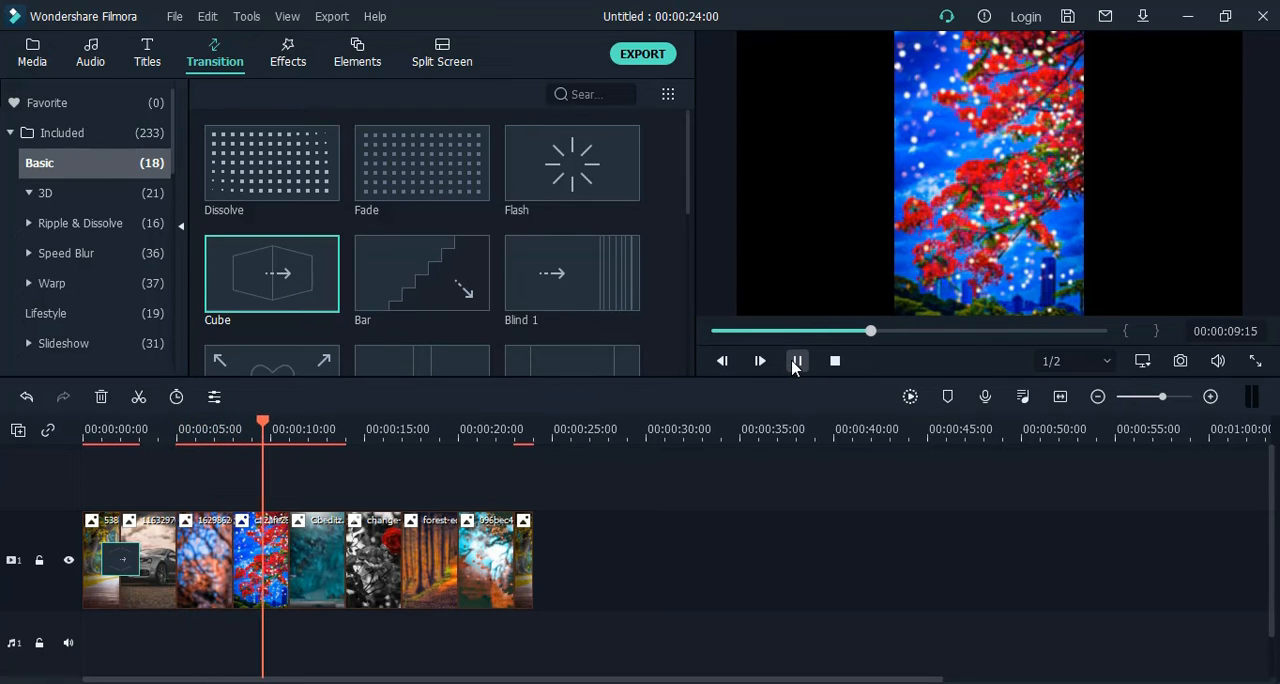
mouse_move(433, 256)
scroll(433, 256, down, 5)
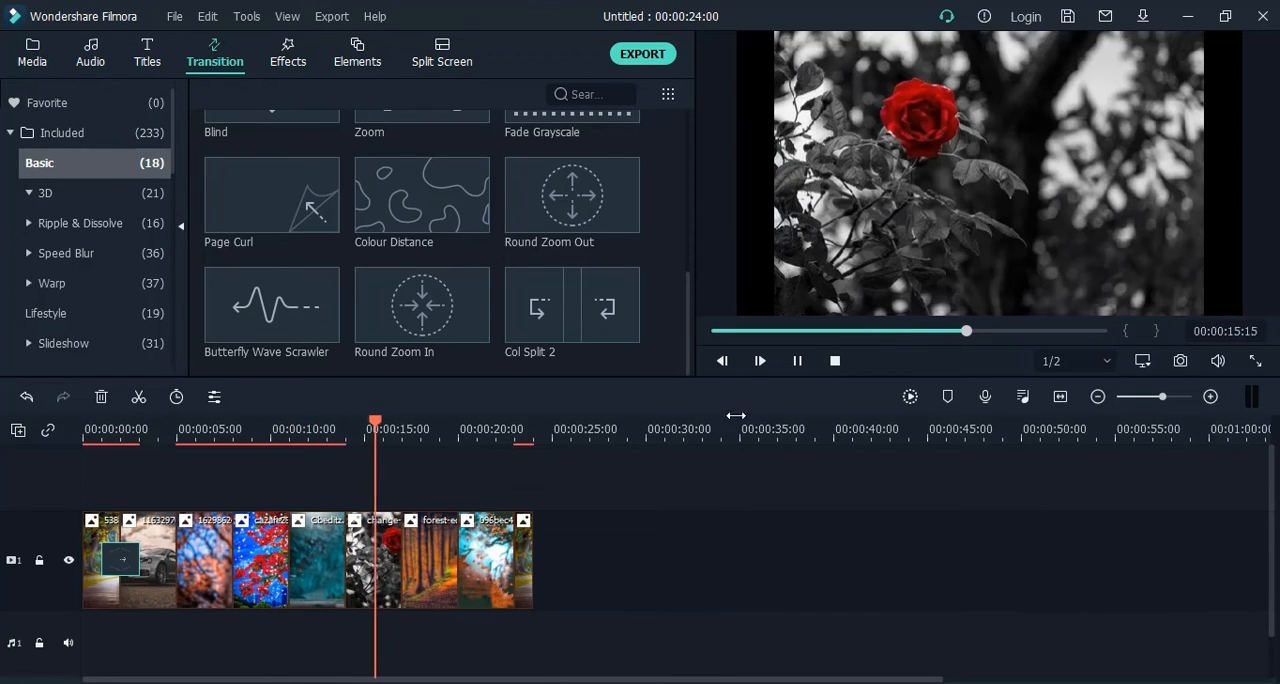
click(799, 366)
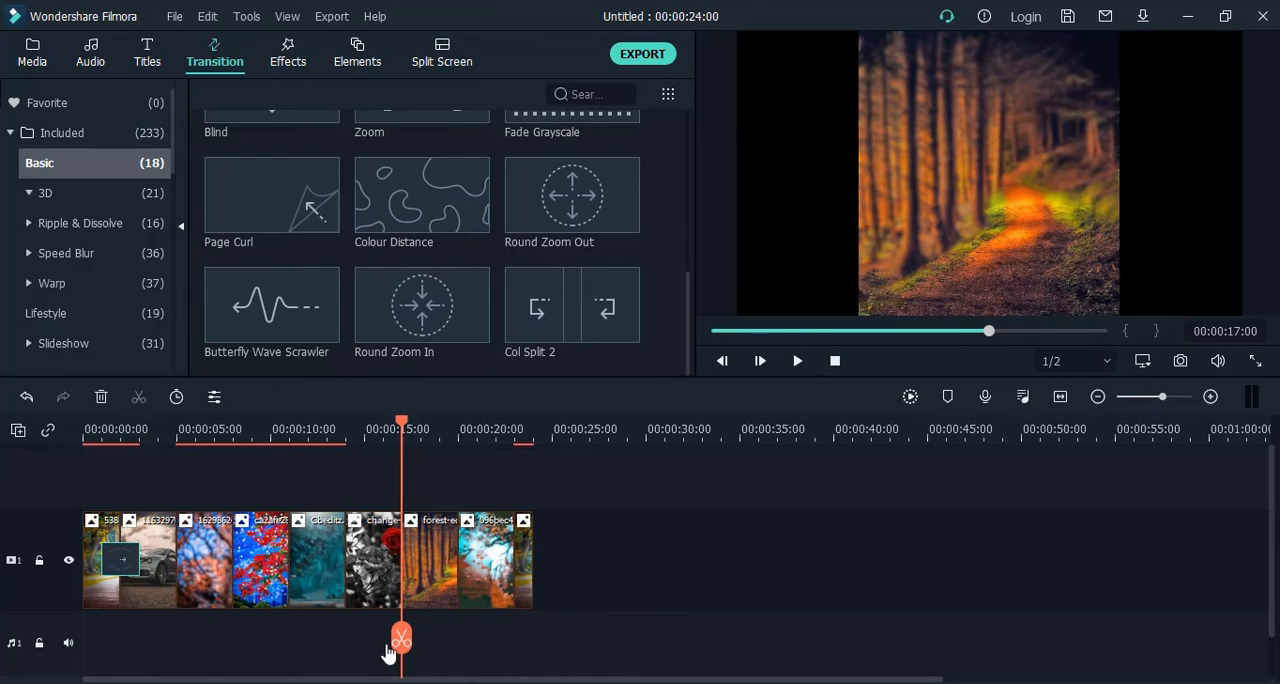
drag(403, 645, 462, 641)
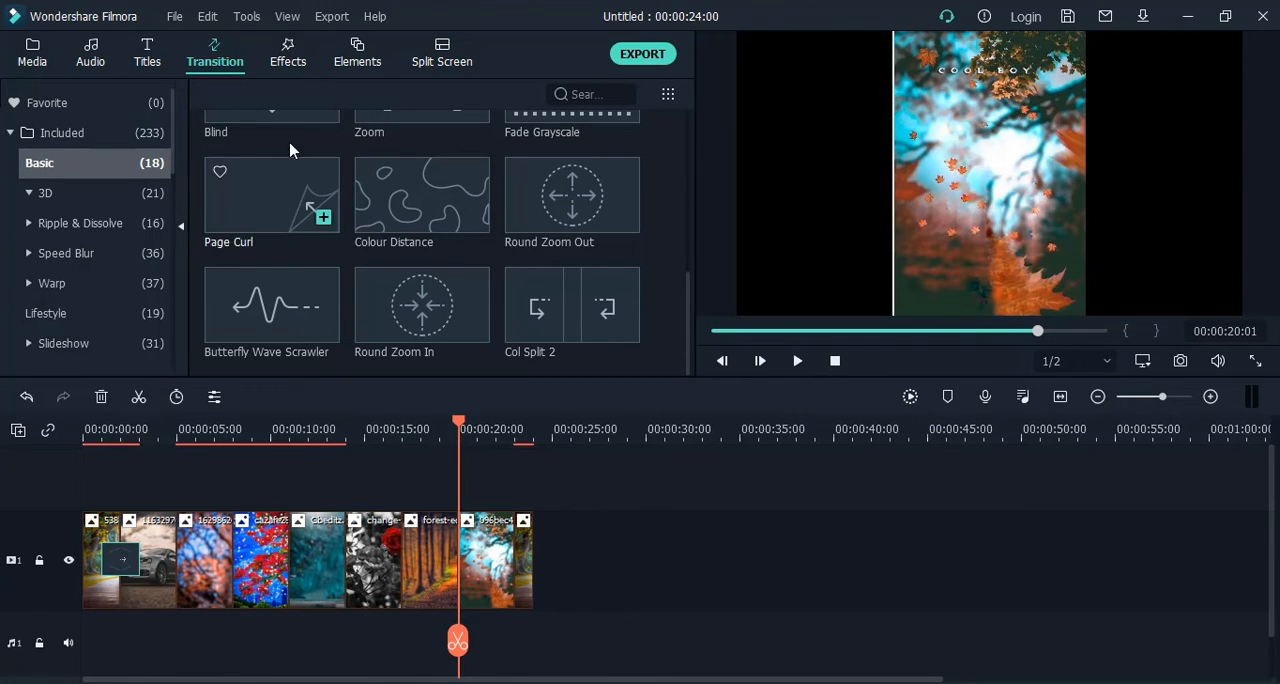
Preview the Strong Glitch effect and look through the included effects.
click(297, 66)
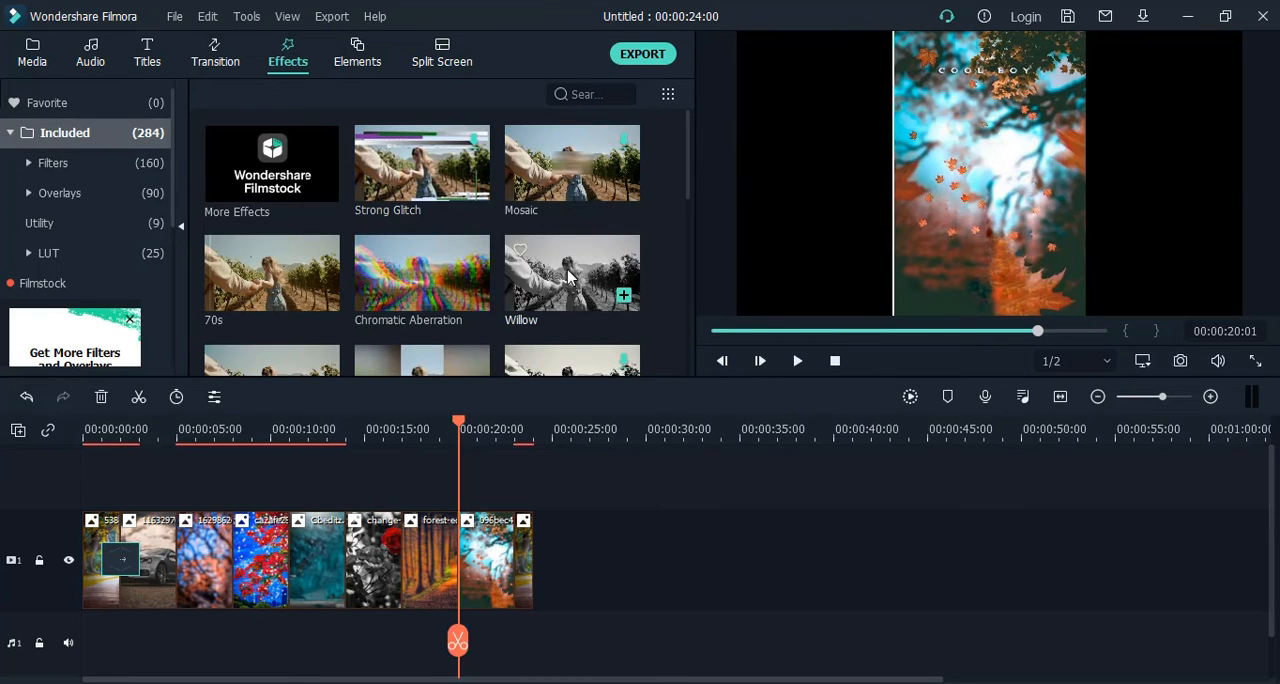
click(393, 162)
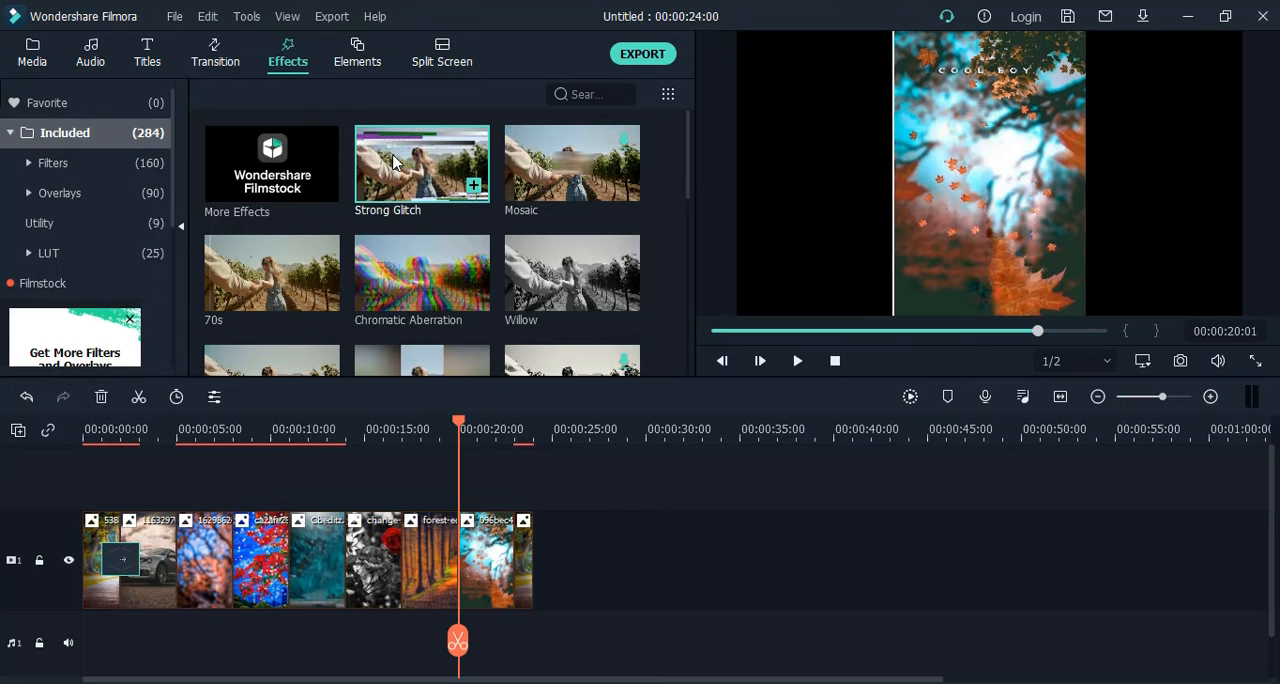
click(394, 162)
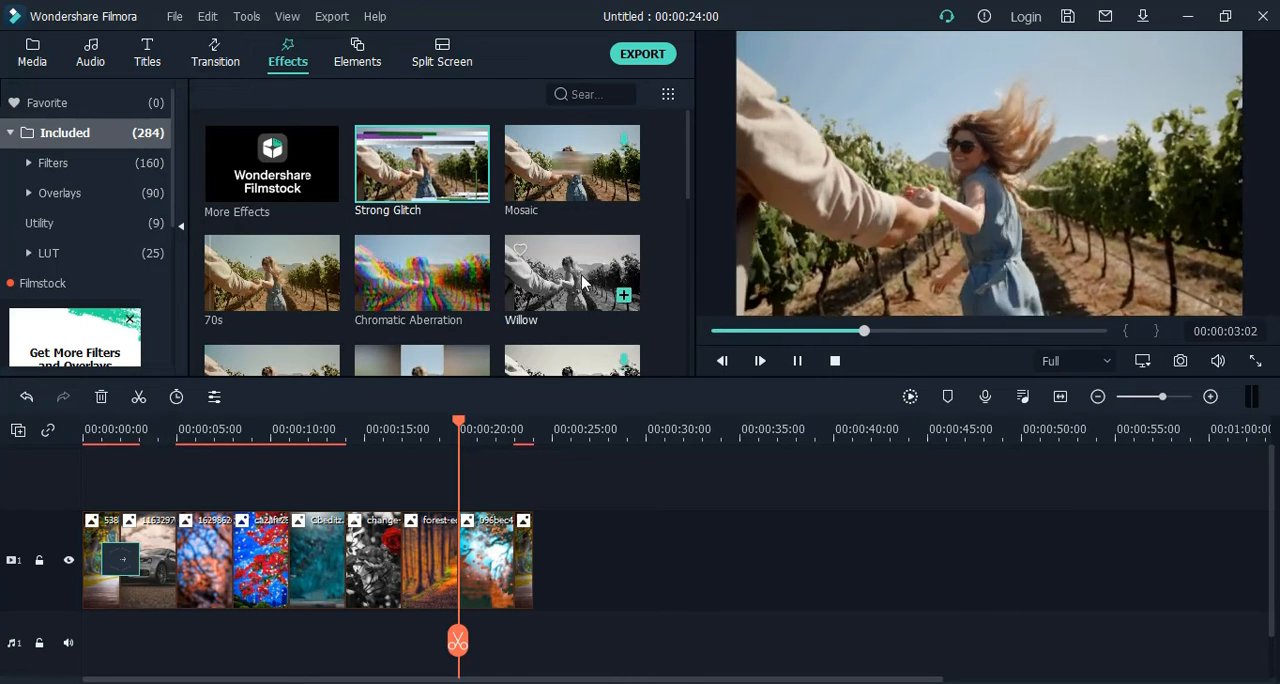
scroll(575, 278, down, 10)
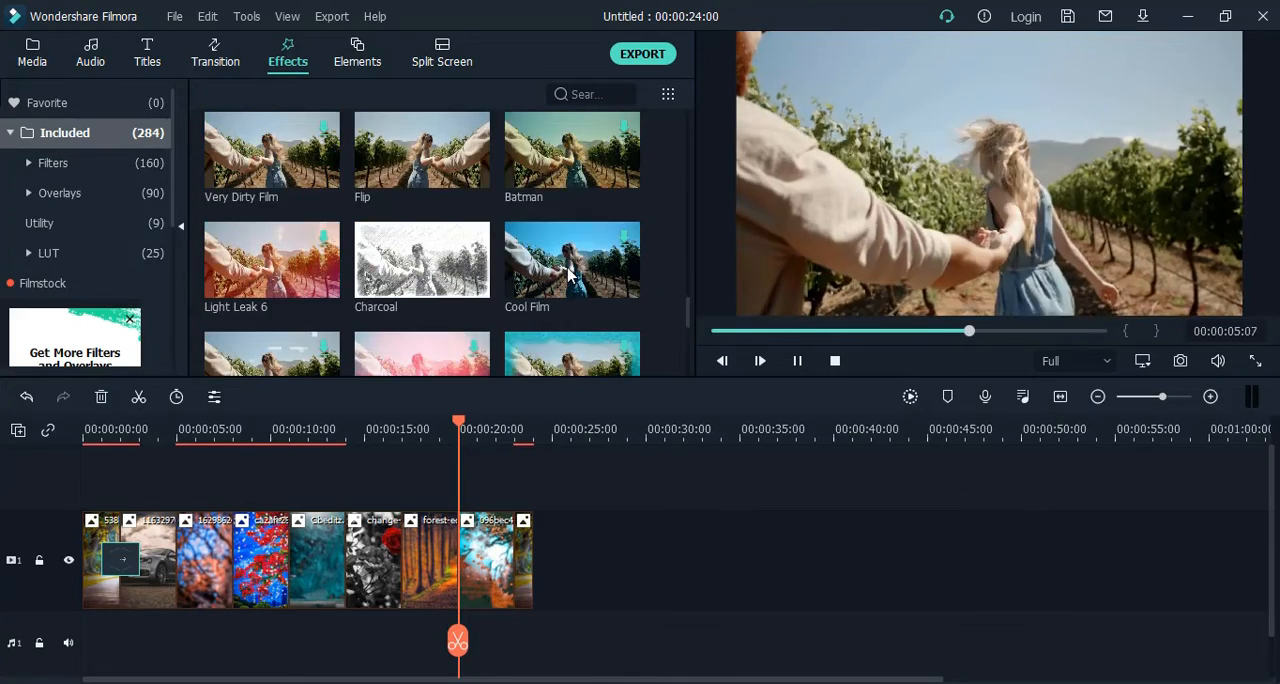
scroll(571, 245, up, 3)
scroll(560, 280, down, 3)
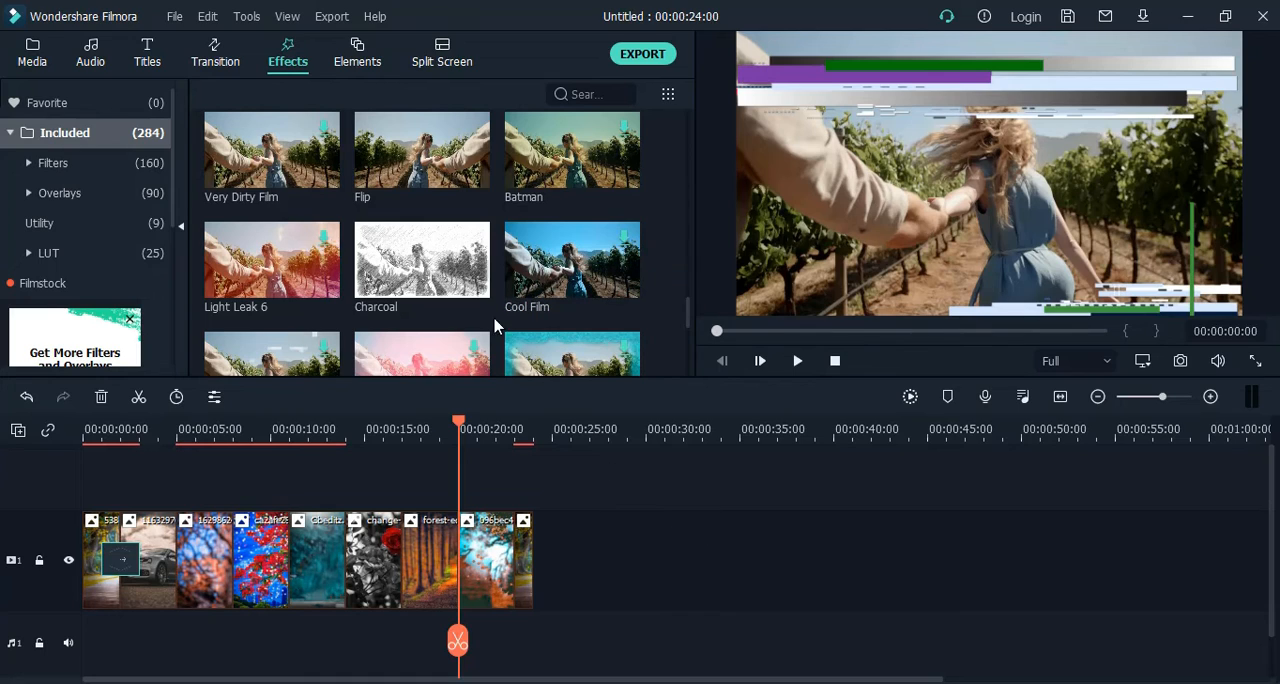
Download the Spread The Love element, insert it within the forest clip on the video track, and play the sequence from 00:00:15:05.
click(362, 62)
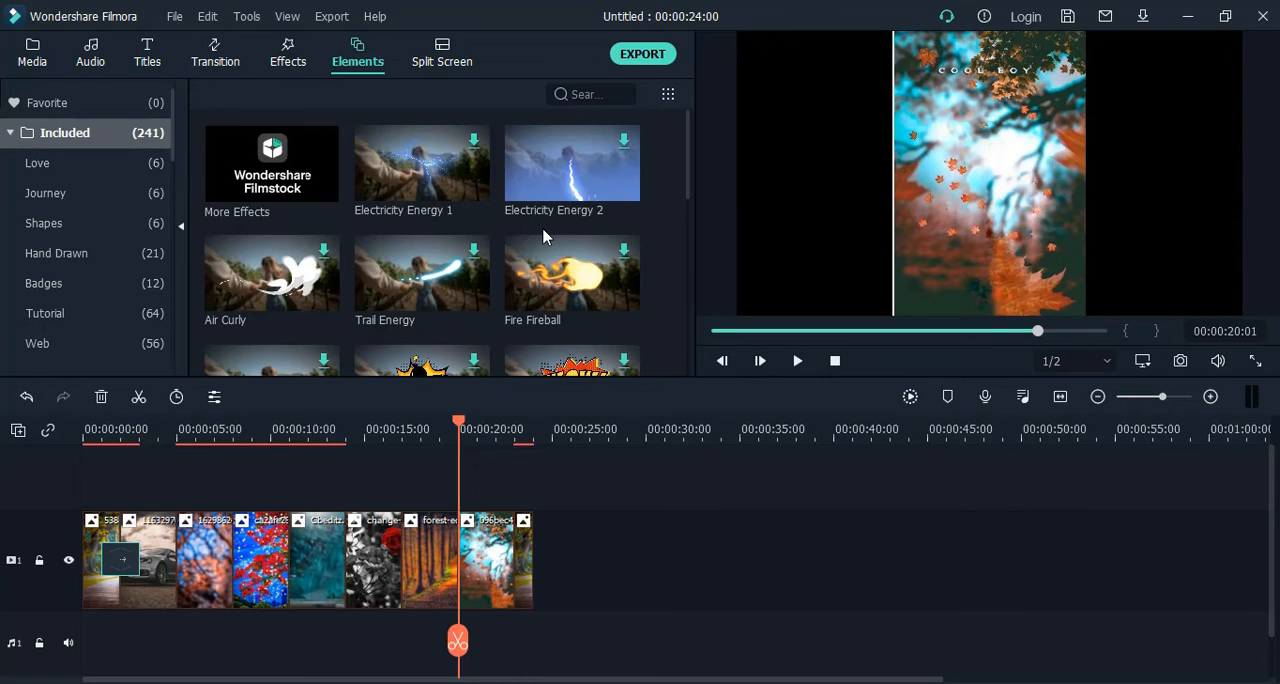
scroll(543, 235, down, 5)
scroll(543, 235, down, 5)
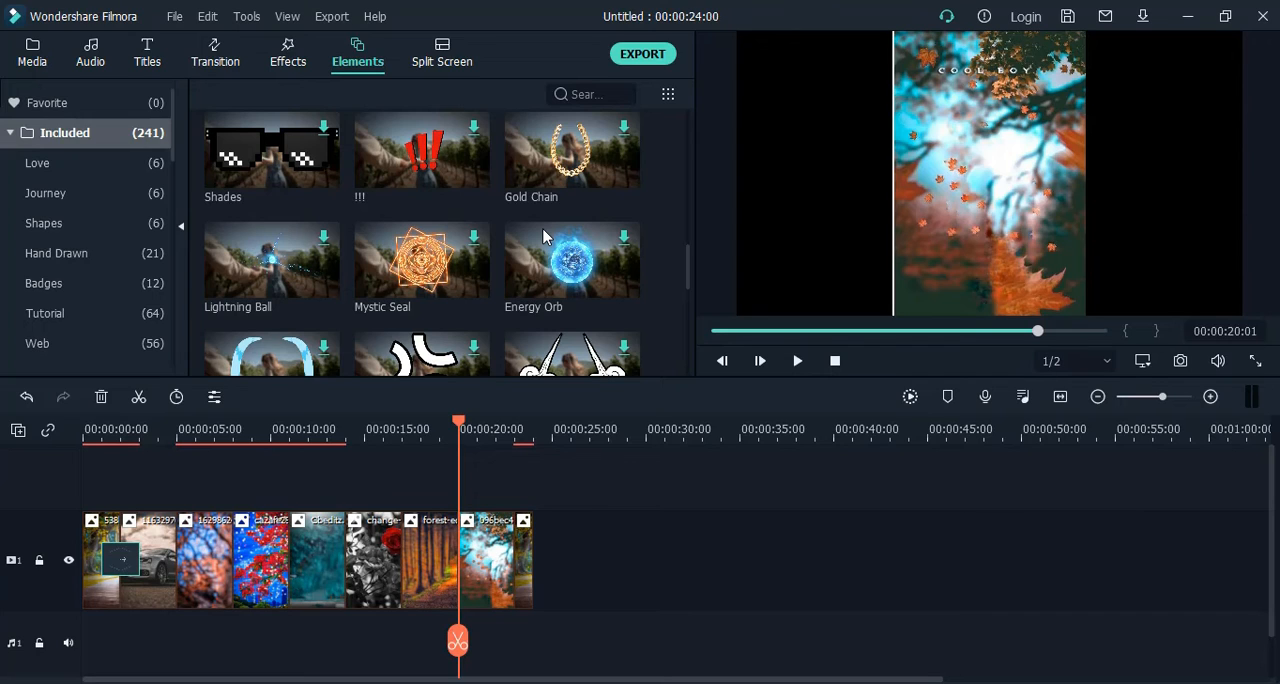
scroll(543, 236, down, 3)
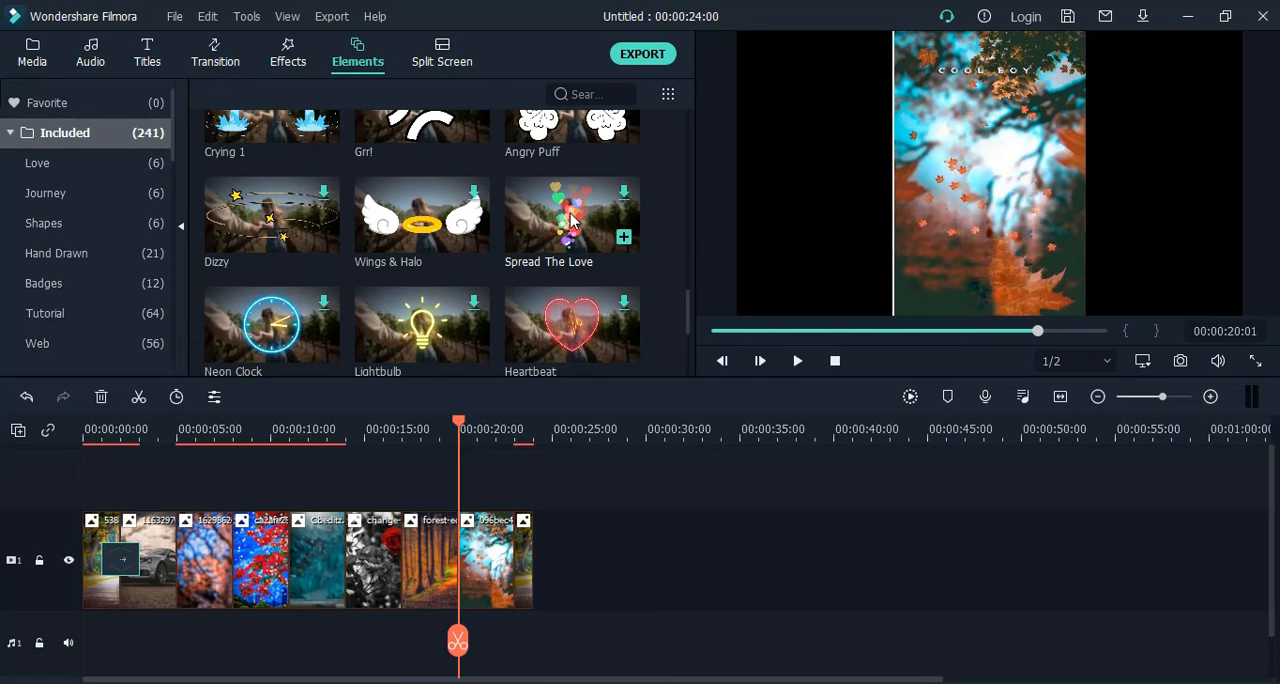
click(573, 221)
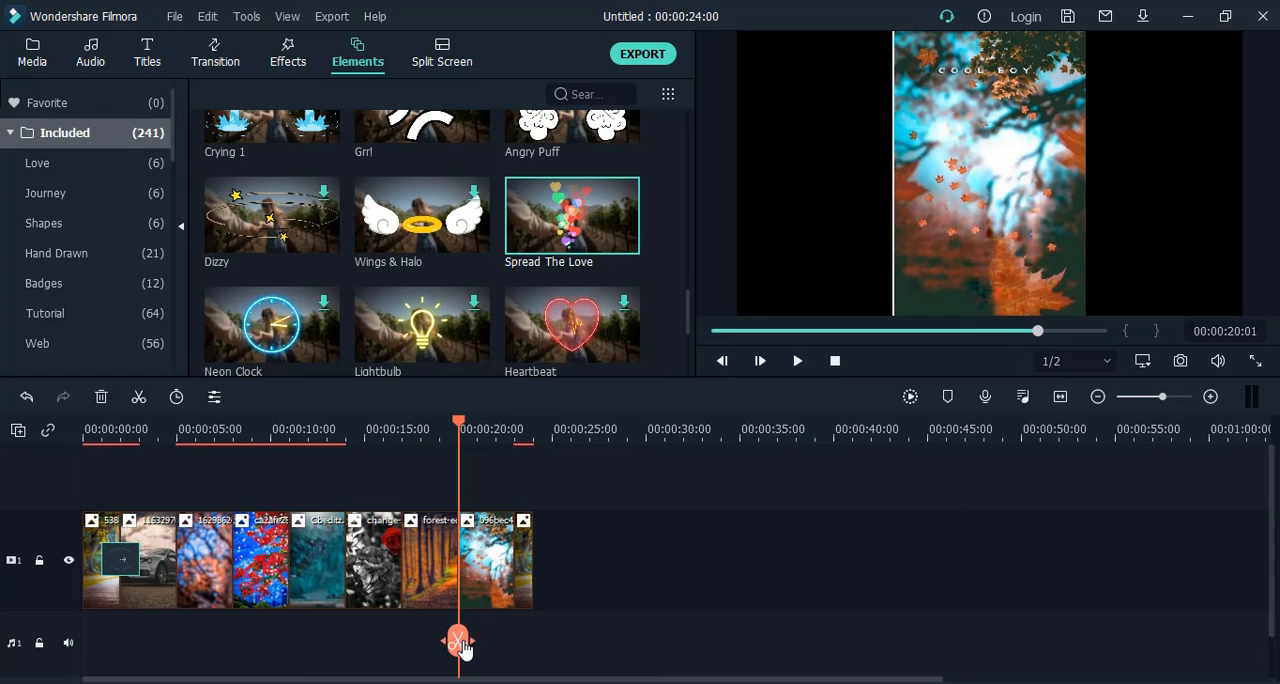
drag(465, 646, 462, 641)
drag(580, 231, 420, 566)
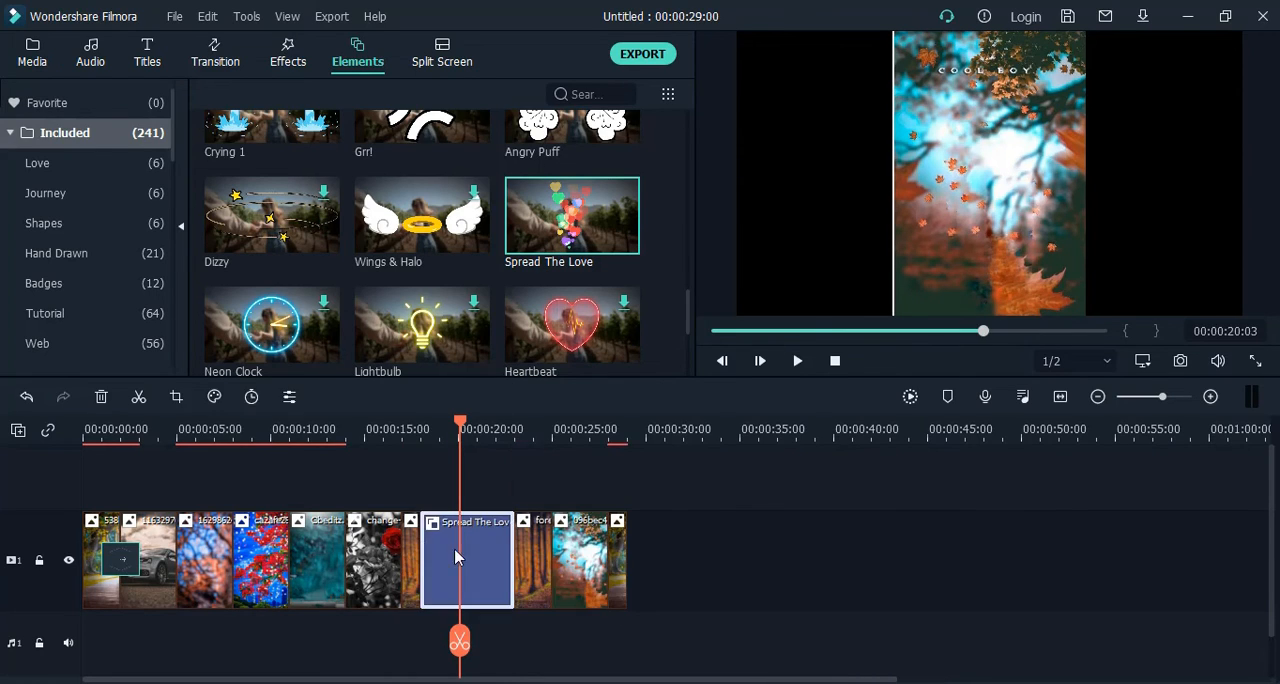
drag(453, 665, 368, 660)
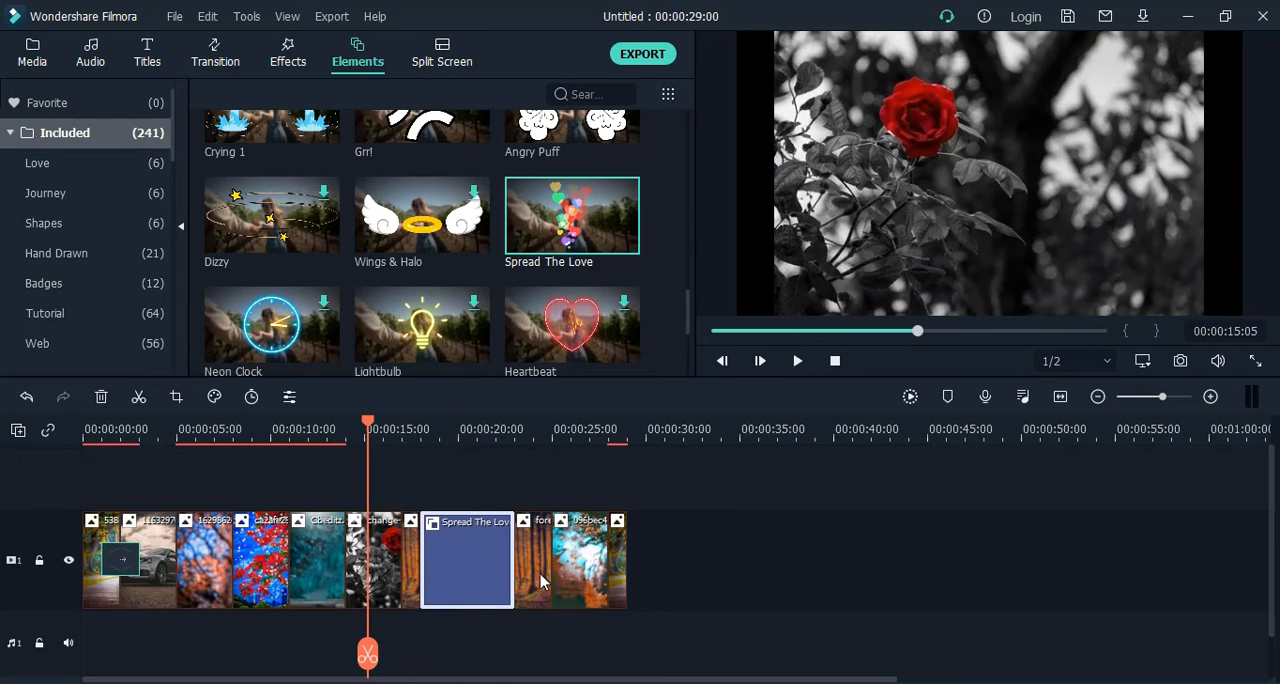
click(797, 361)
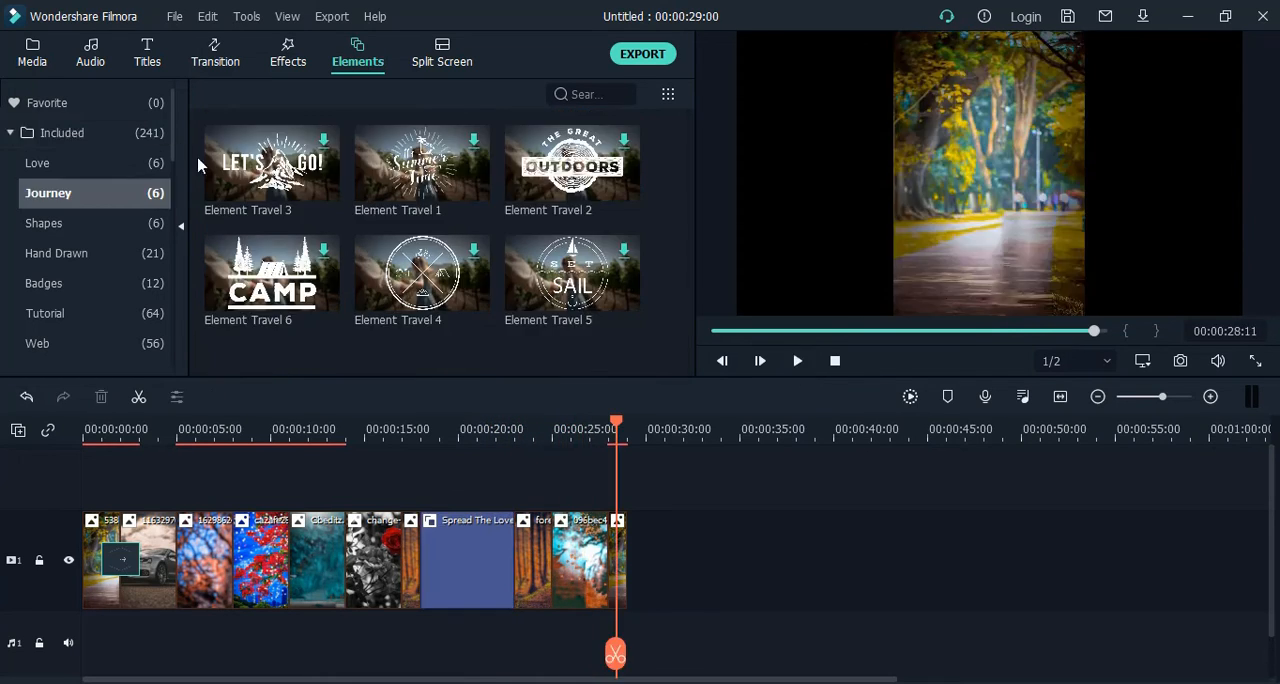
Look through the Love, Journey and Tutorial elements, and display the included split screen layouts.
click(89, 134)
click(118, 134)
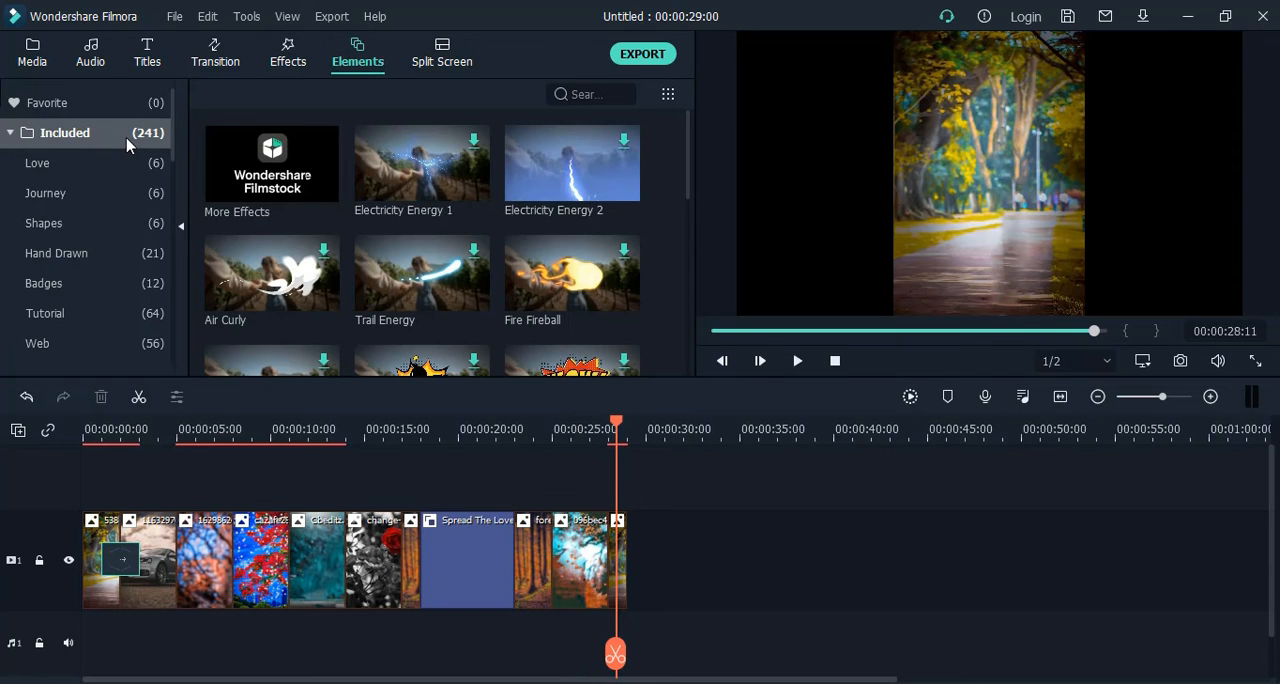
click(116, 166)
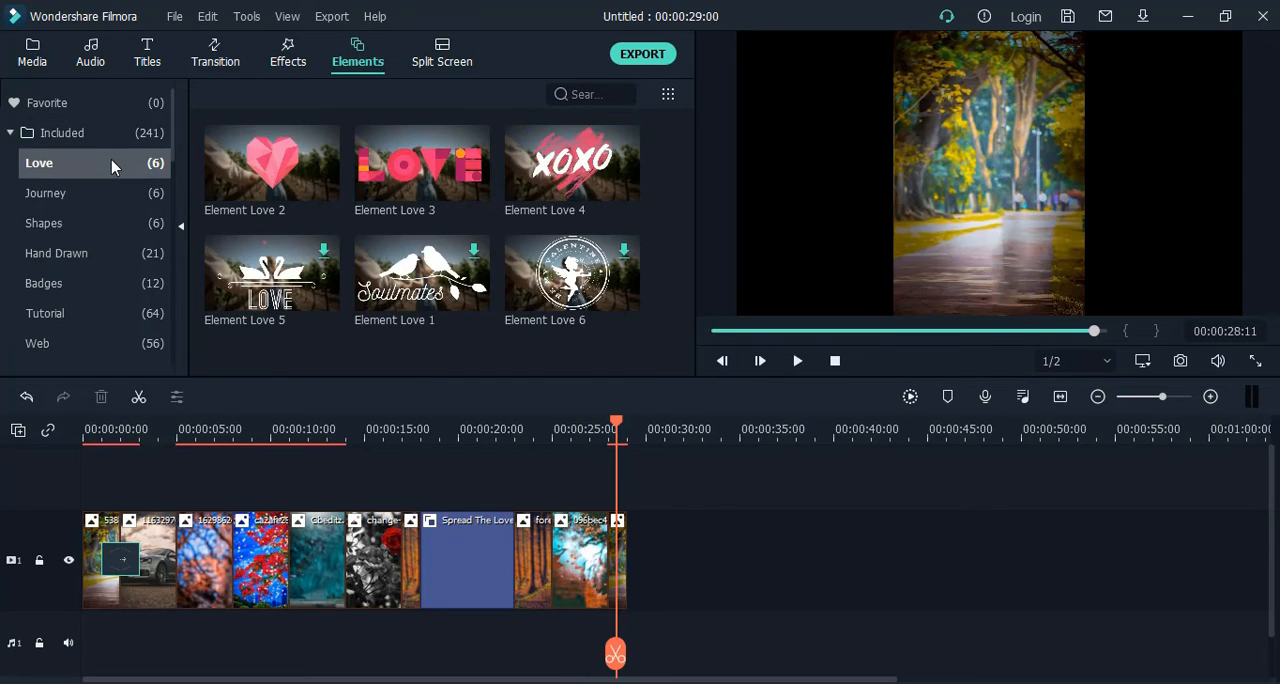
click(112, 198)
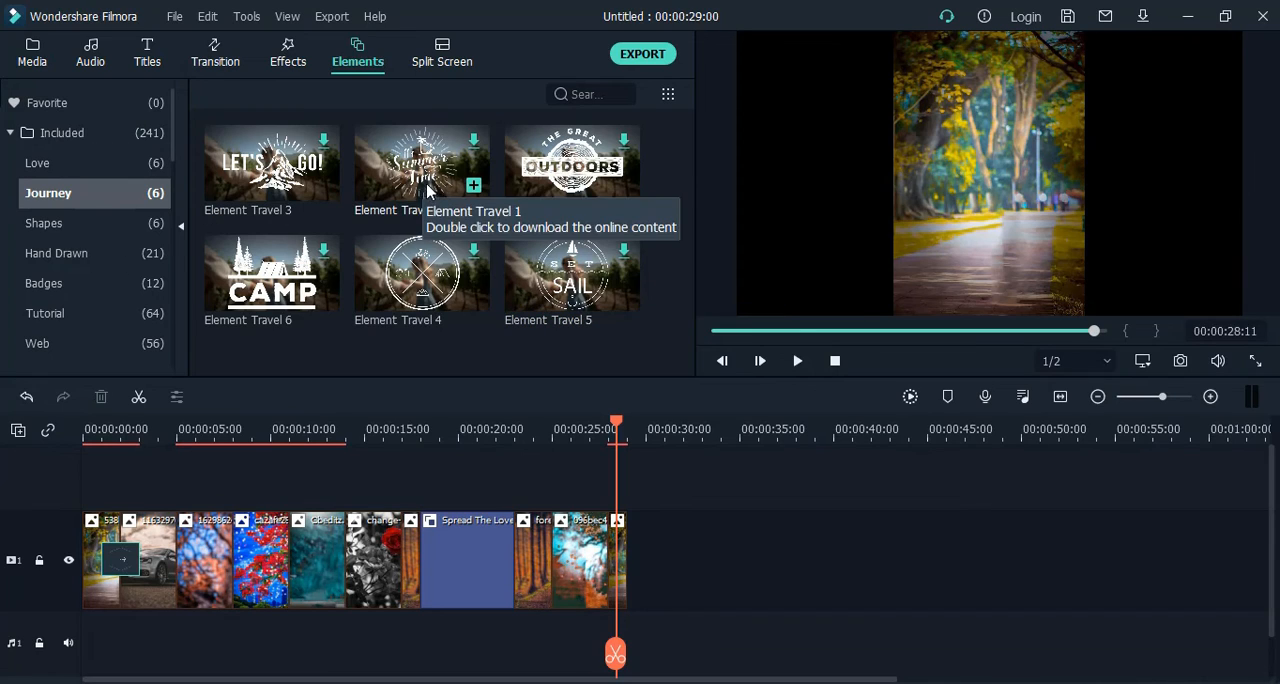
click(85, 325)
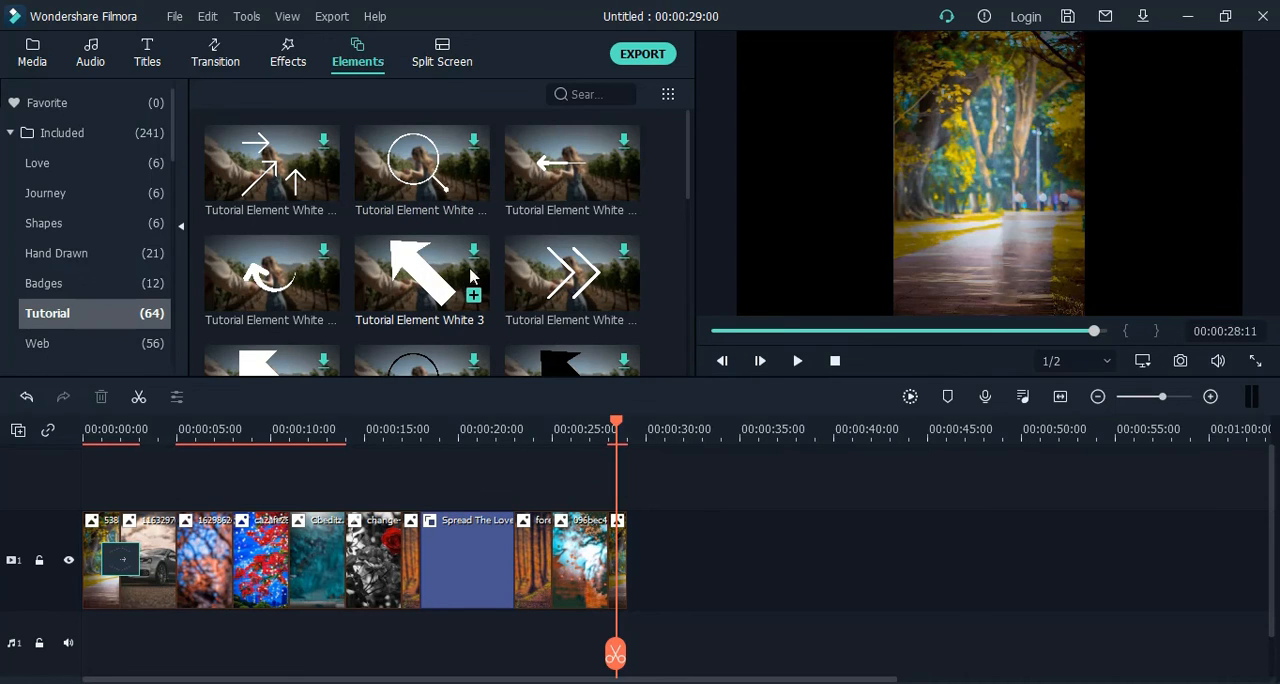
scroll(538, 262, down, 3)
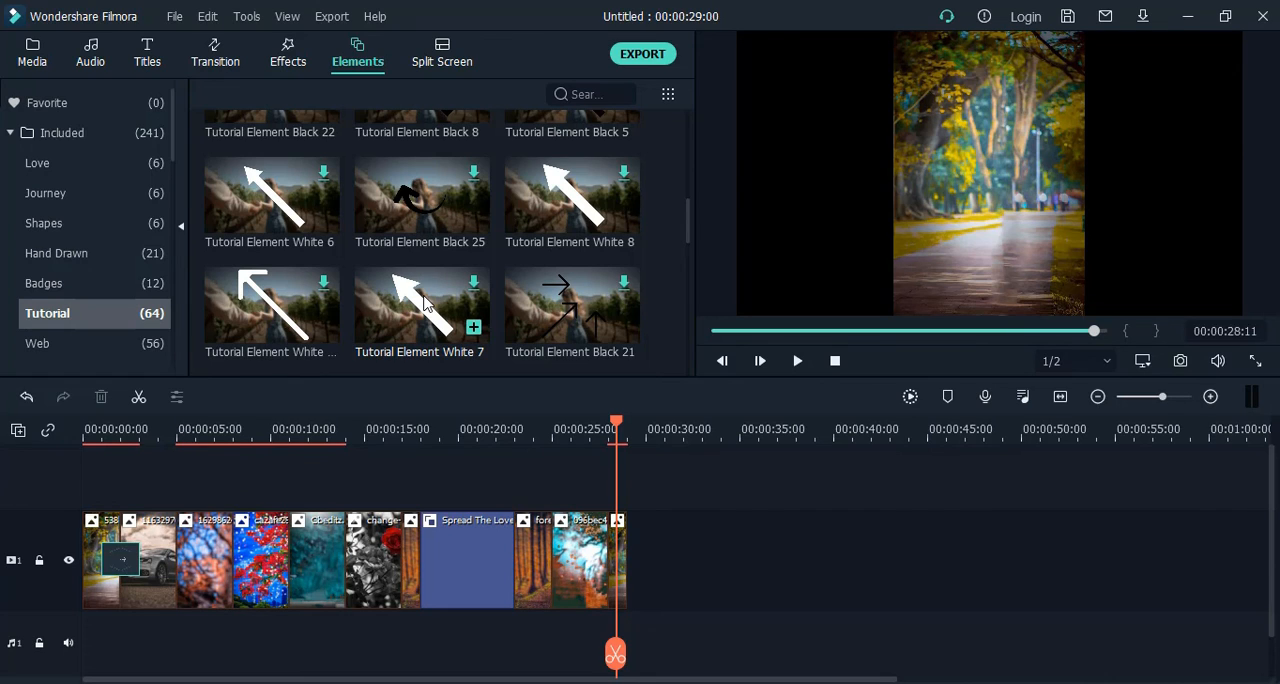
click(433, 70)
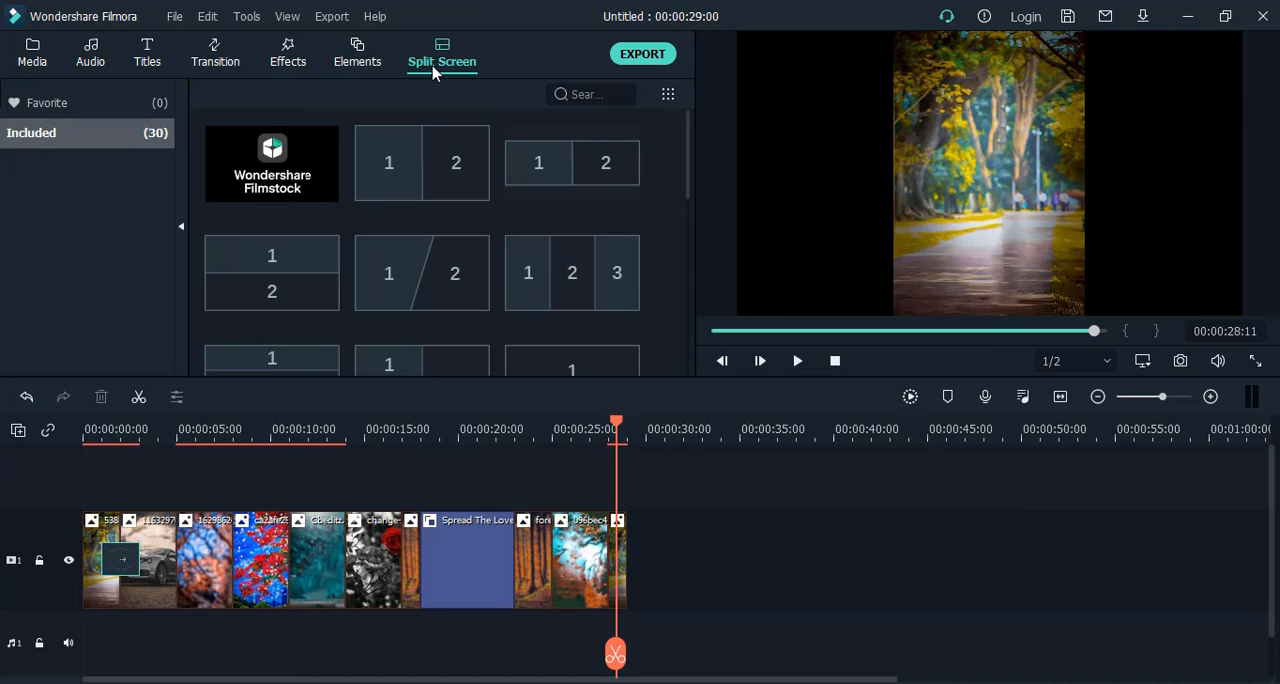